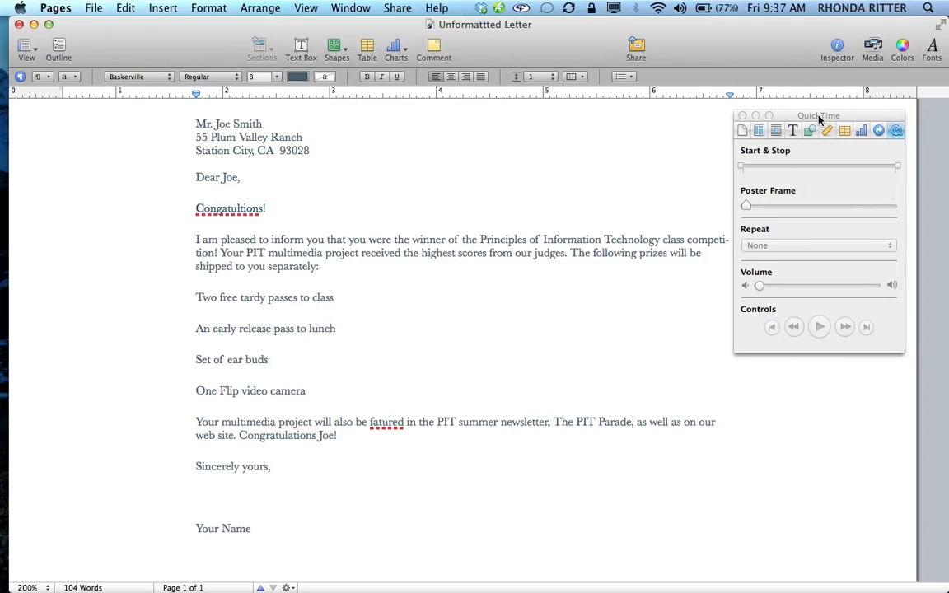
Show the document settings in the Inspector and move the Inspector window clear of the letter text.
{"action": "left_click", "coordinate": [744, 126]}
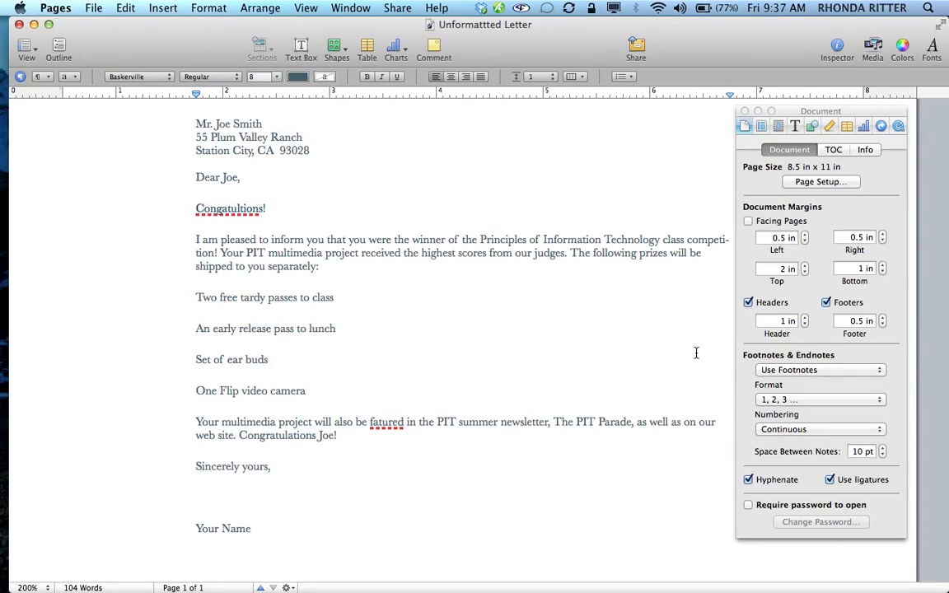
{"action": "left_click", "coordinate": [902, 516]}
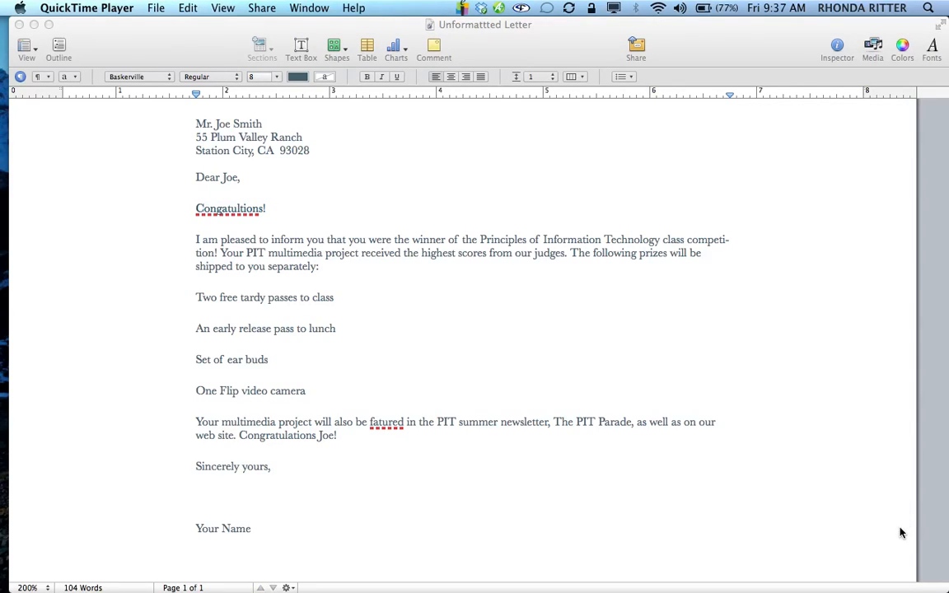
{"action": "left_click", "coordinate": [869, 160]}
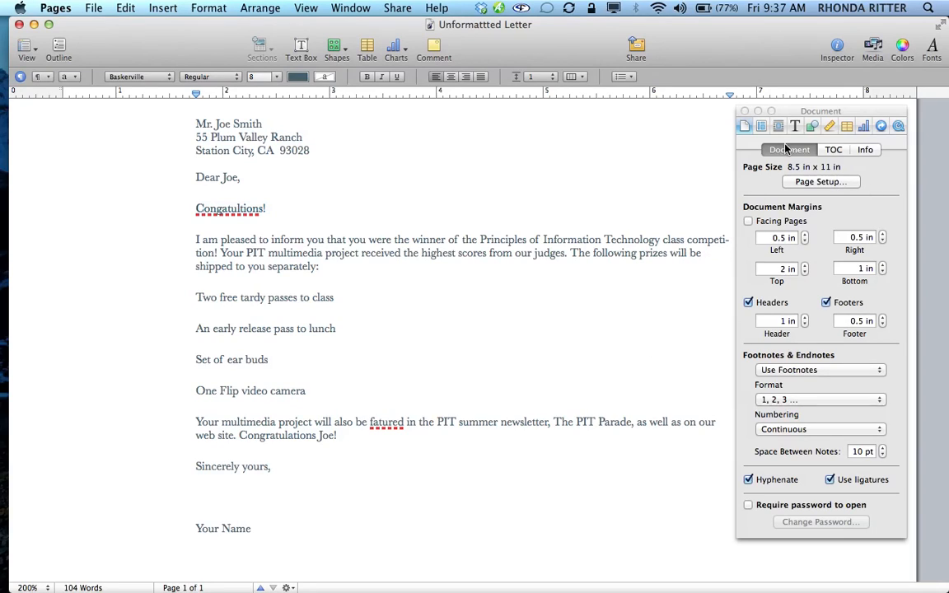
{"action": "left_click_drag", "start_coordinate": [790, 113], "coordinate": [819, 105]}
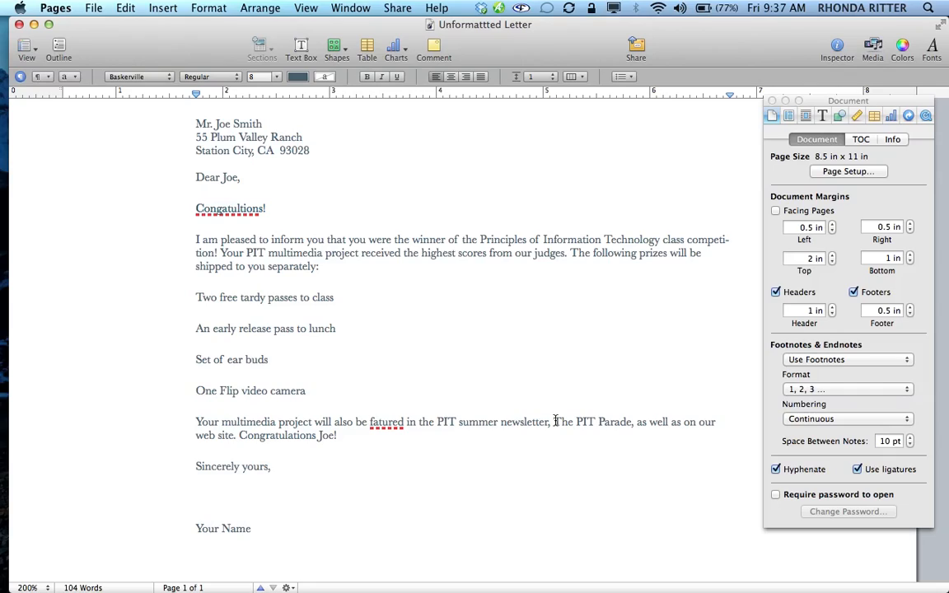
Italicize the newsletter title "The PIT Parade" in the closing paragraph, with the Inspector showing the text settings.
{"action": "left_click_drag", "start_coordinate": [555, 421], "coordinate": [631, 420]}
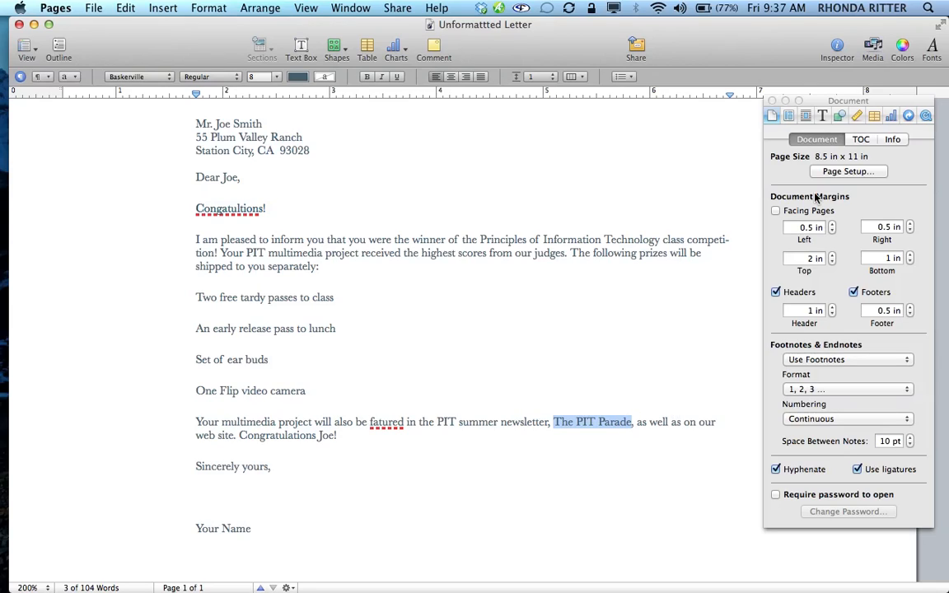
{"action": "left_click", "coordinate": [824, 116]}
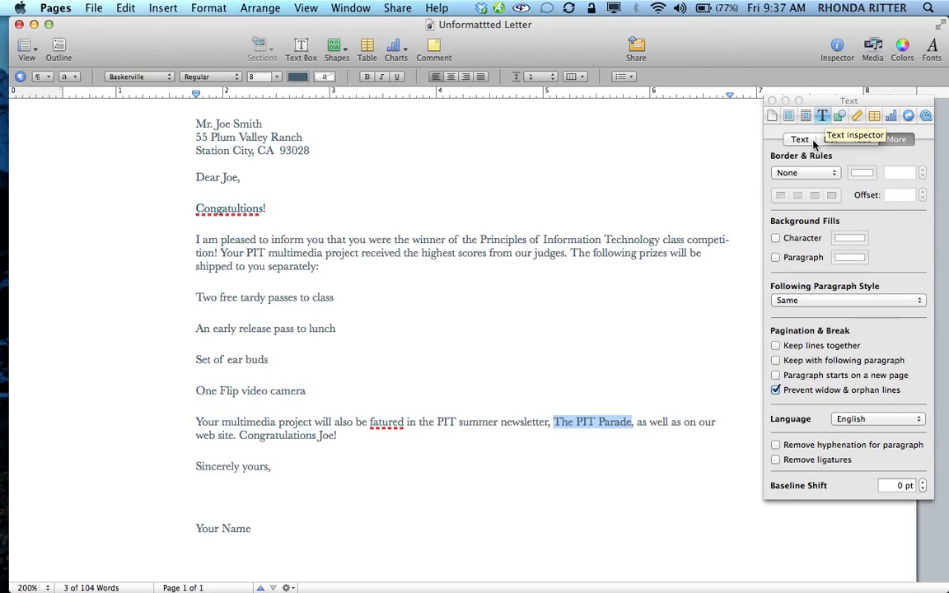
{"action": "left_click", "coordinate": [800, 140]}
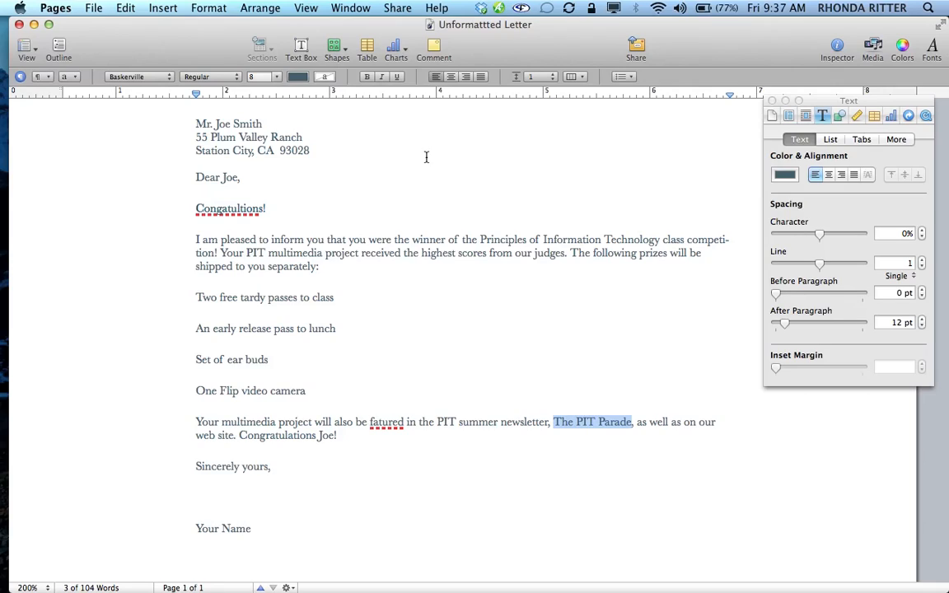
{"action": "left_click", "coordinate": [384, 77]}
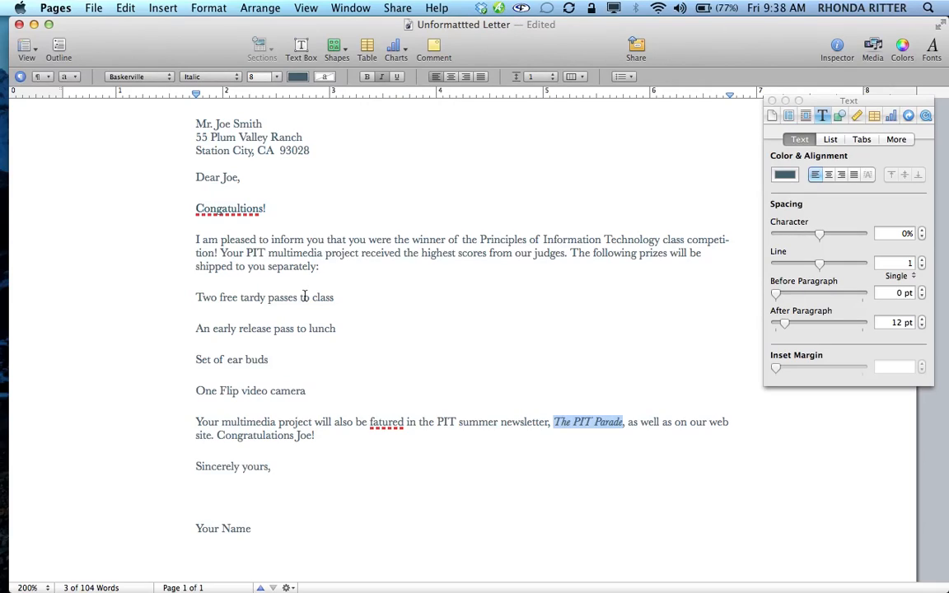
Change the font of the paragraph beginning "I am pleased to inform you" to Casual.
{"action": "left_click", "coordinate": [195, 240]}
{"action": "left_click_drag", "start_coordinate": [195, 240], "coordinate": [327, 266]}
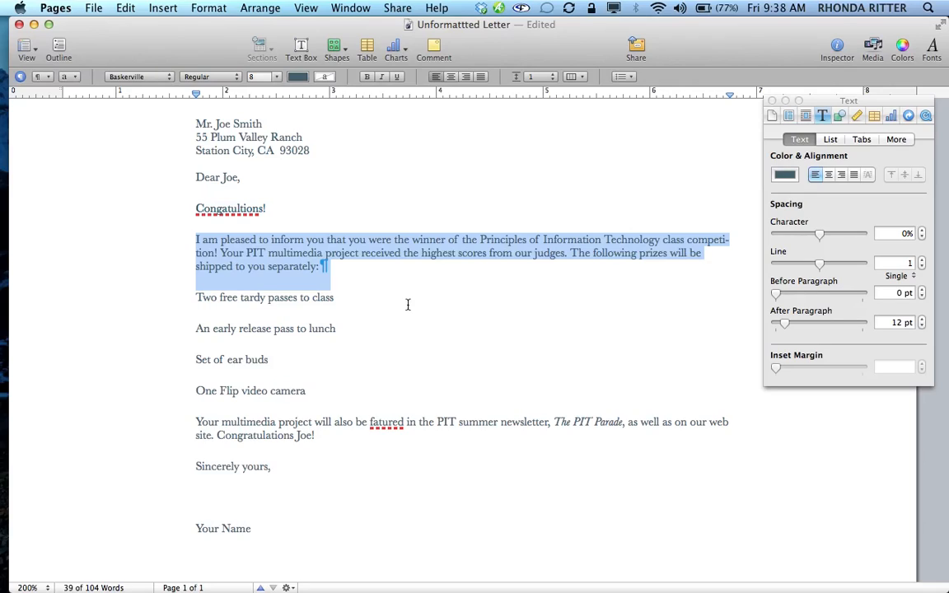
{"action": "left_click", "coordinate": [168, 77]}
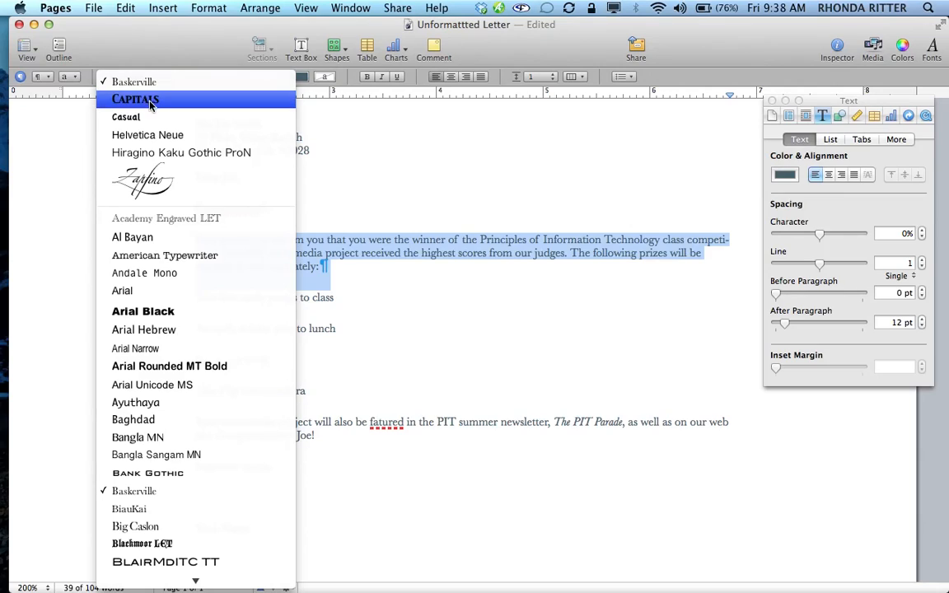
{"action": "scroll", "coordinate": [161, 415], "scroll_direction": "down", "scroll_amount": 2}
{"action": "scroll", "coordinate": [161, 415], "scroll_direction": "down", "scroll_amount": 5}
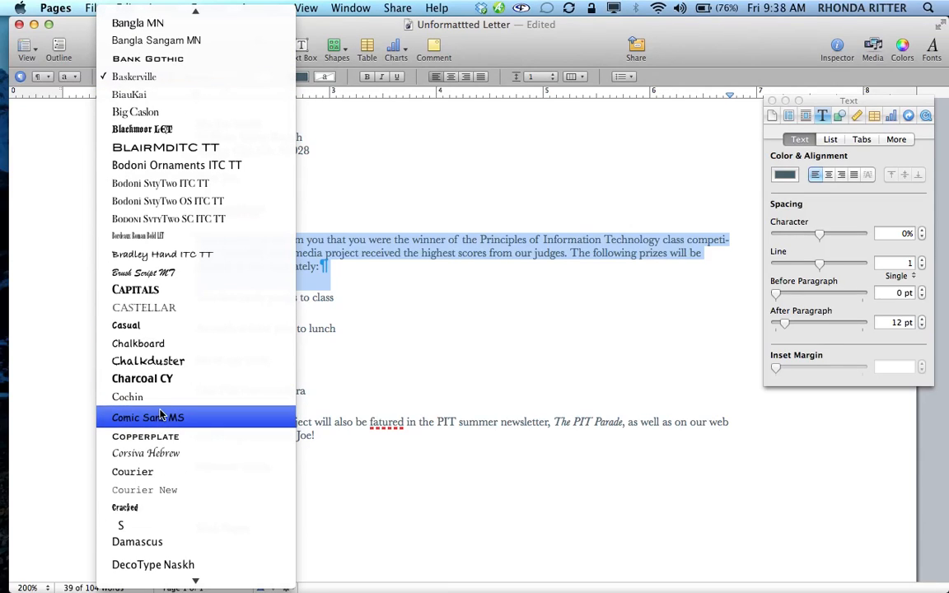
{"action": "left_click", "coordinate": [149, 326]}
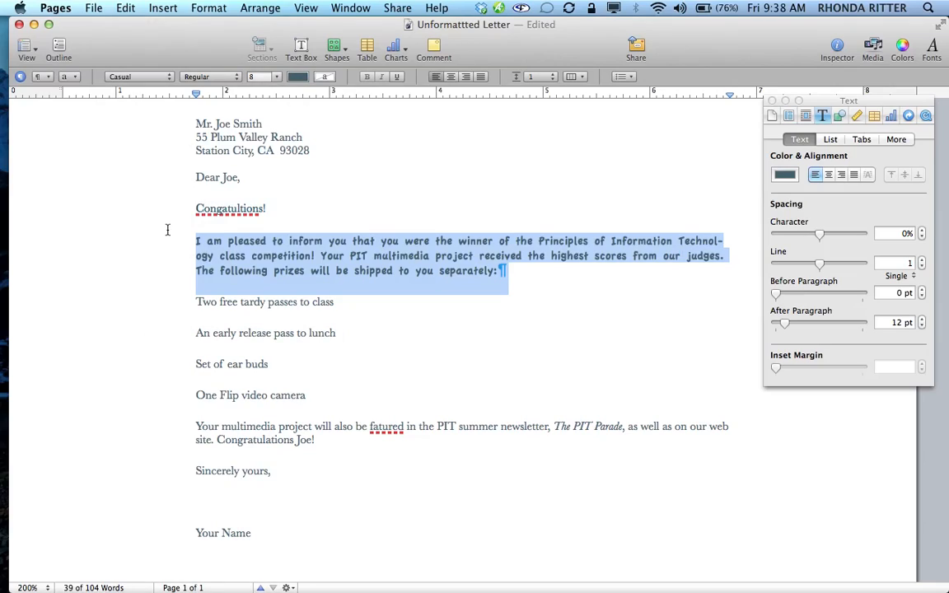
Color the "Congatultions!" line with the Maraschino red crayon and close the color picker.
{"action": "left_click_drag", "start_coordinate": [194, 209], "coordinate": [271, 208]}
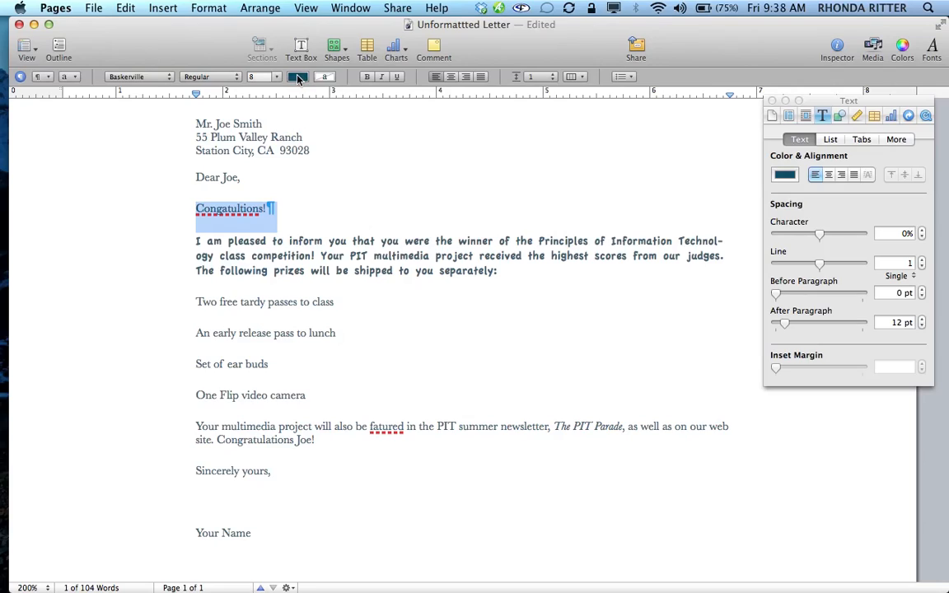
{"action": "left_click", "coordinate": [784, 177]}
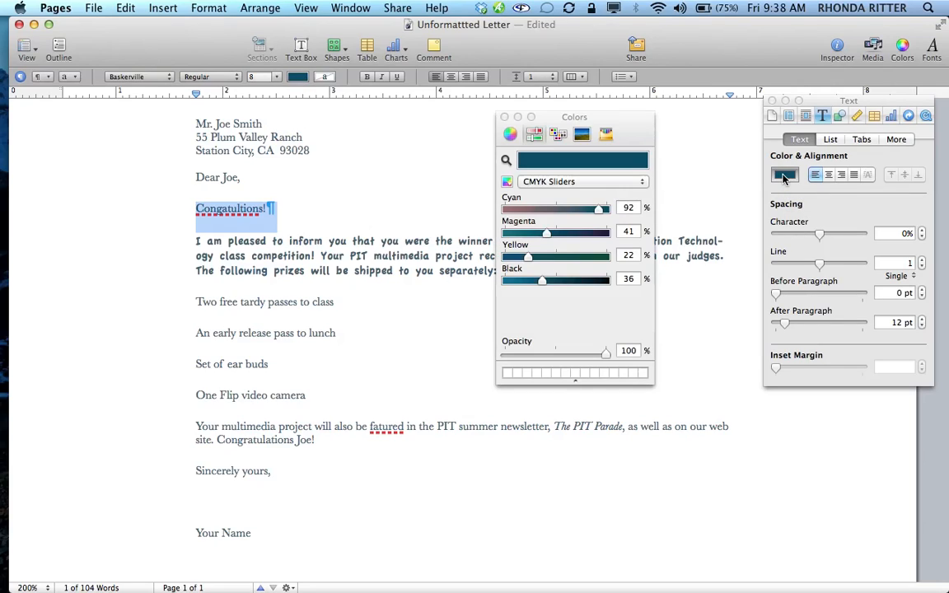
{"action": "left_click", "coordinate": [511, 135]}
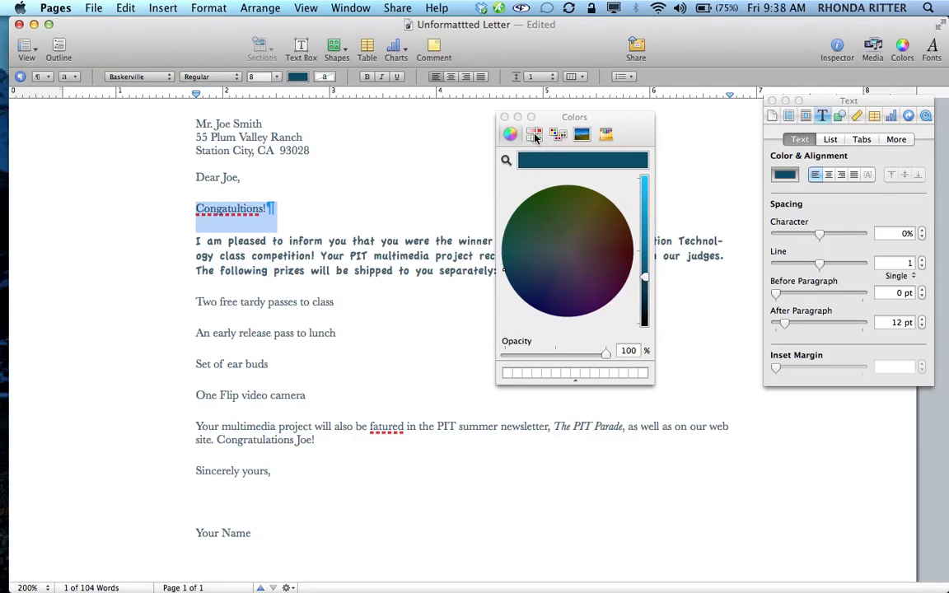
{"action": "left_click", "coordinate": [535, 137]}
{"action": "left_click", "coordinate": [558, 135]}
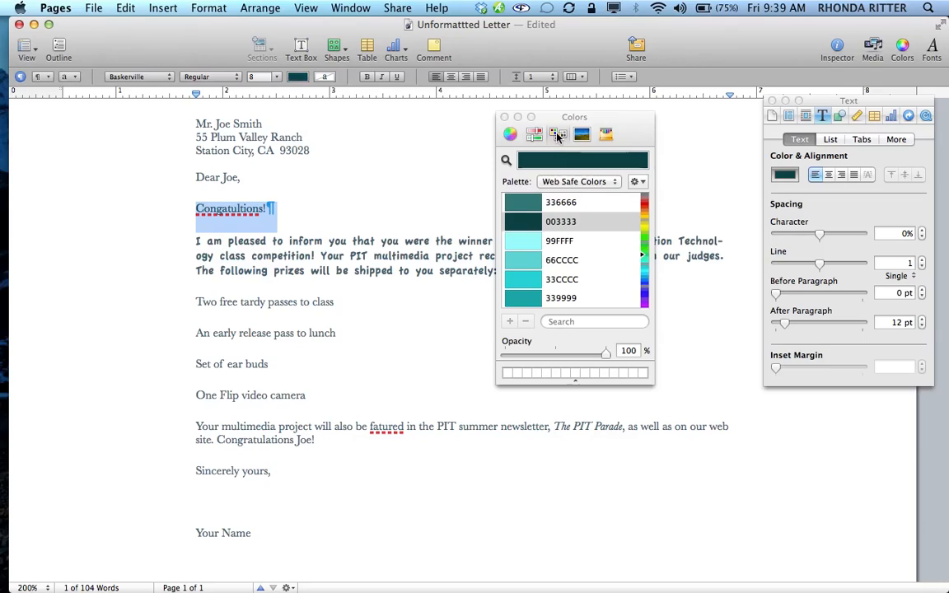
{"action": "left_click", "coordinate": [582, 136]}
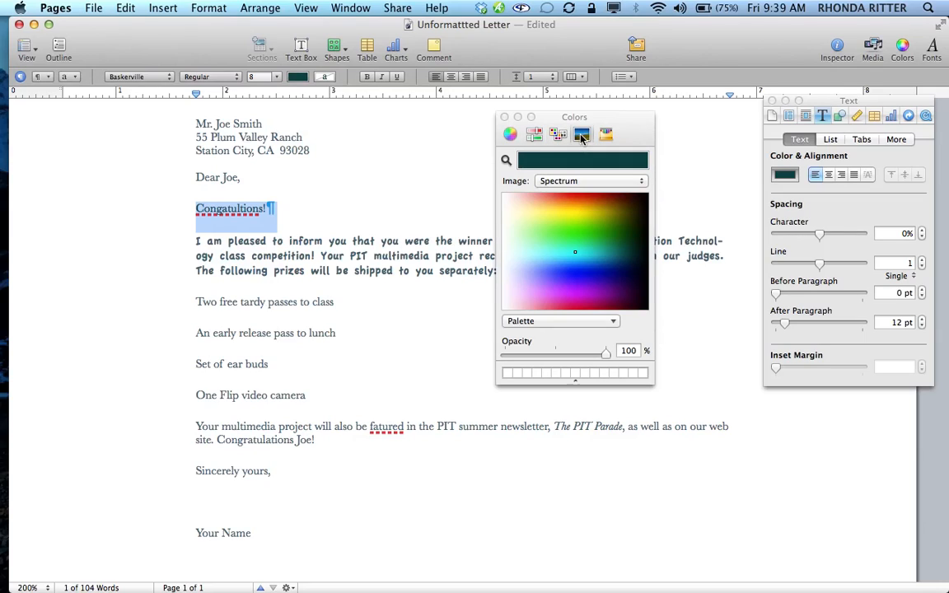
{"action": "left_click", "coordinate": [606, 136]}
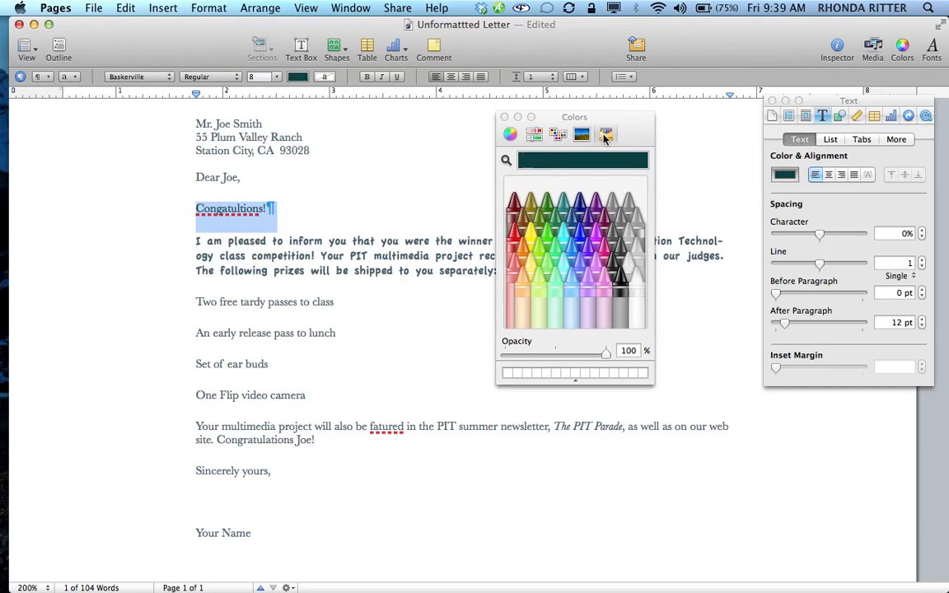
{"action": "left_click", "coordinate": [513, 238]}
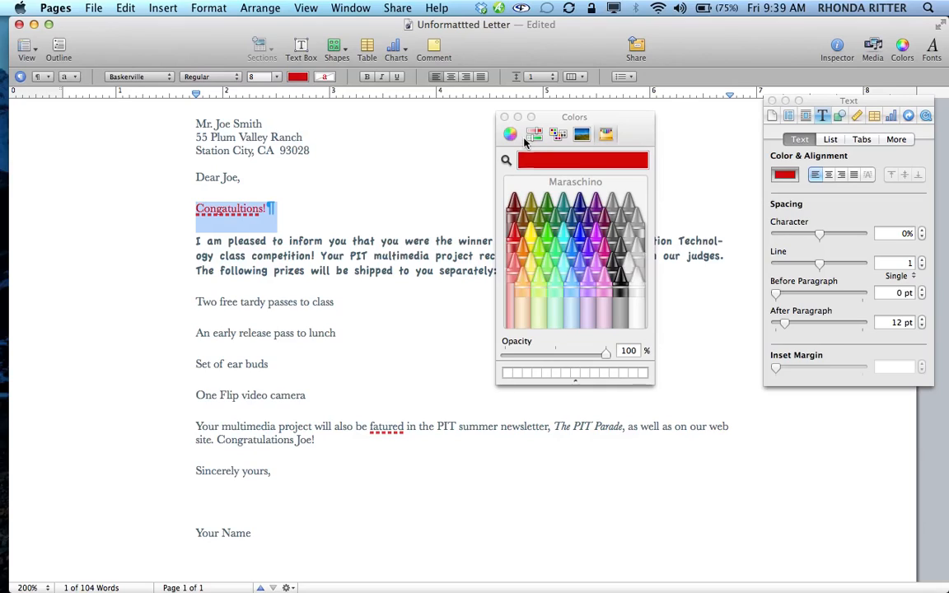
{"action": "left_click", "coordinate": [504, 118]}
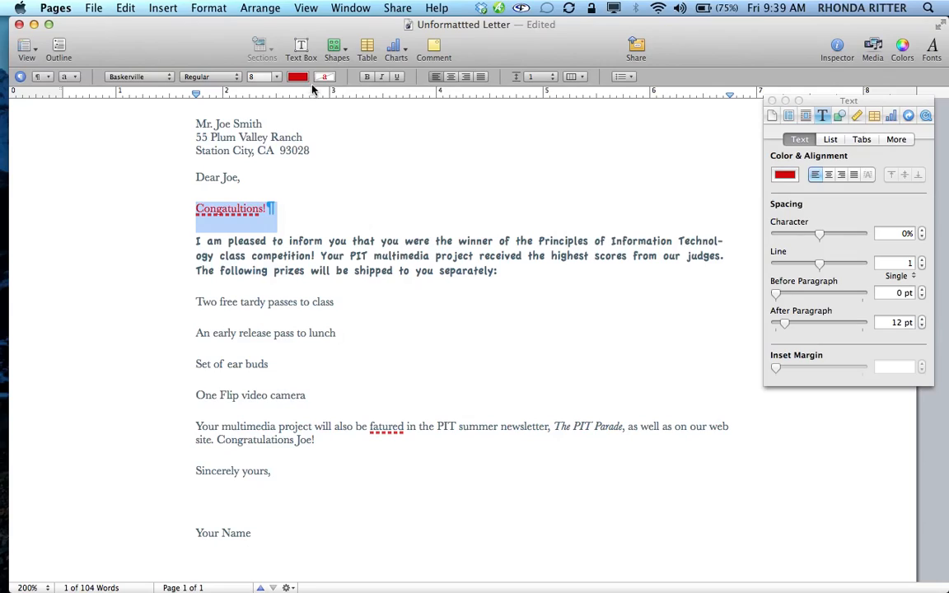
Set the "Congatultions!" line to font size 14 and make it bold.
{"action": "left_click", "coordinate": [277, 78]}
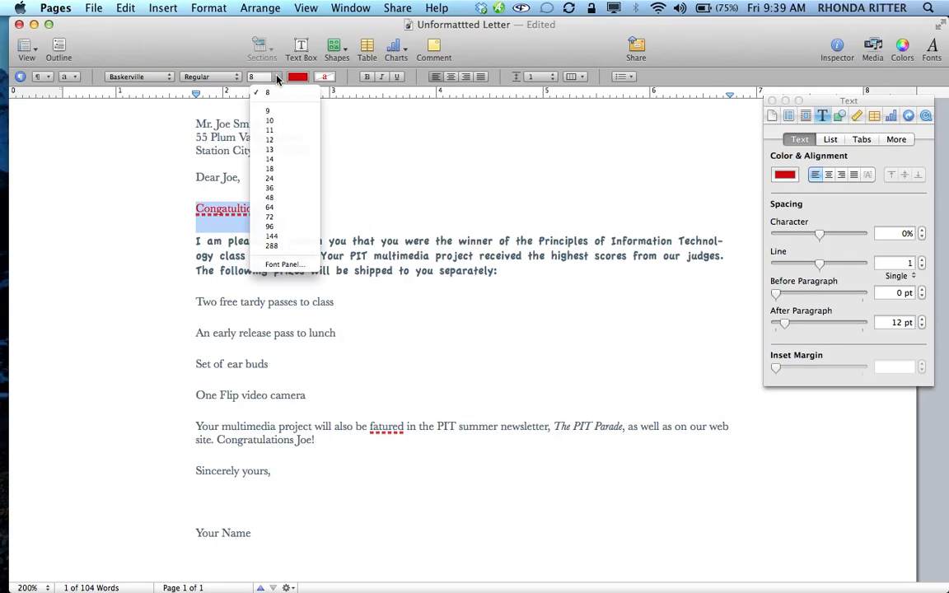
{"action": "left_click", "coordinate": [271, 159]}
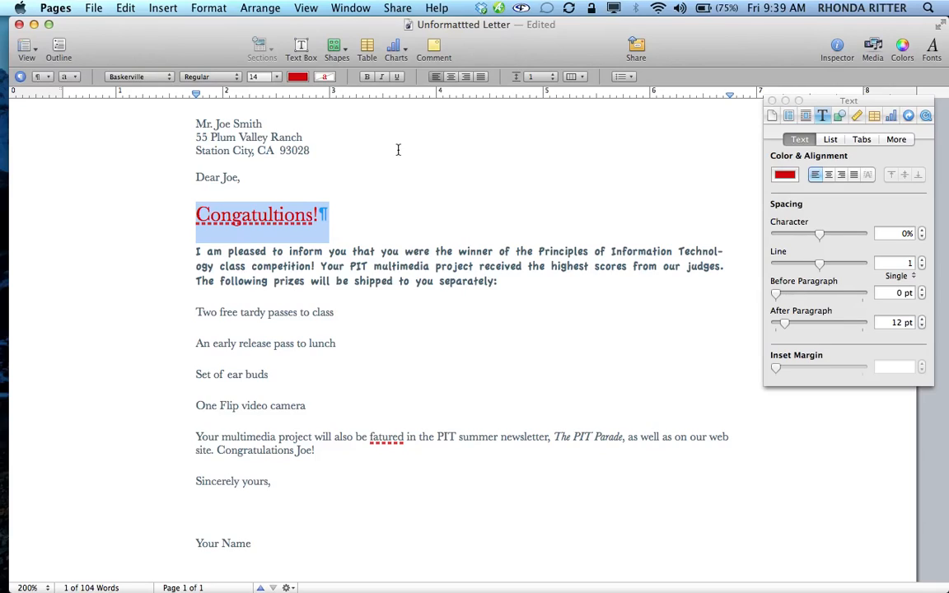
{"action": "key", "text": "super+b"}
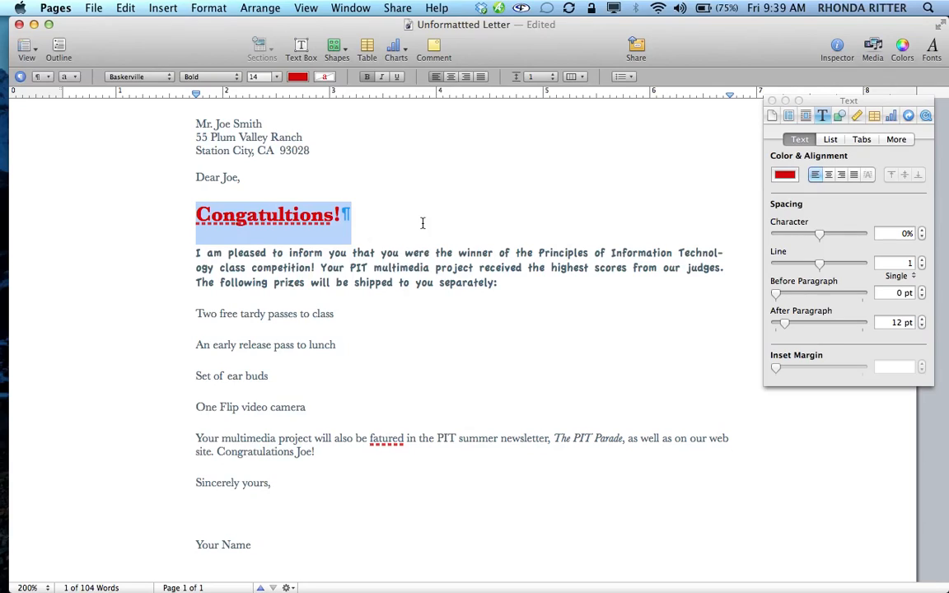
Set the font size of the date, recipient address and greeting lines to 12.
{"action": "left_click", "coordinate": [368, 305]}
{"action": "scroll", "coordinate": [247, 137], "scroll_direction": "up", "scroll_amount": 3}
{"action": "left_click", "coordinate": [196, 134]}
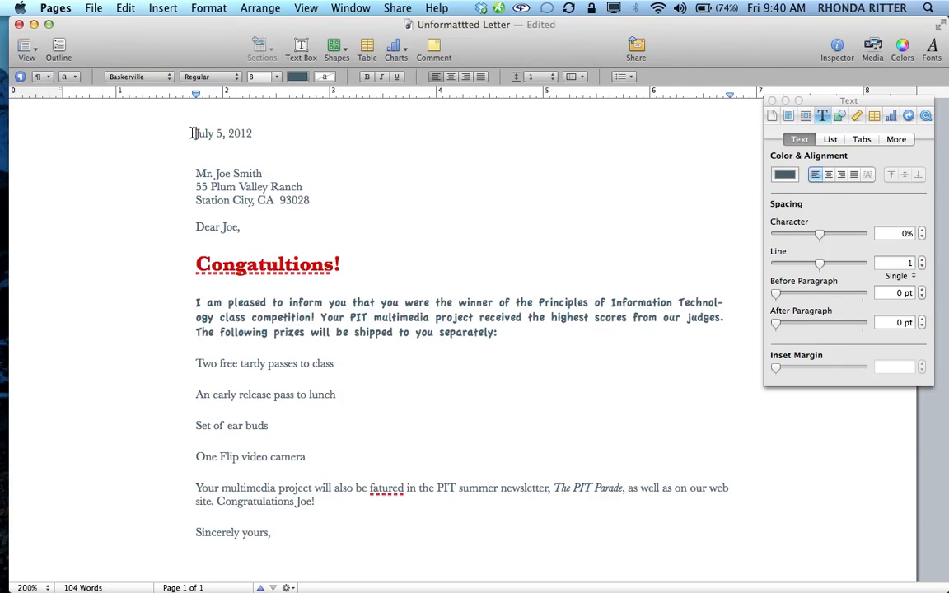
{"action": "left_click_drag", "start_coordinate": [196, 135], "coordinate": [258, 223]}
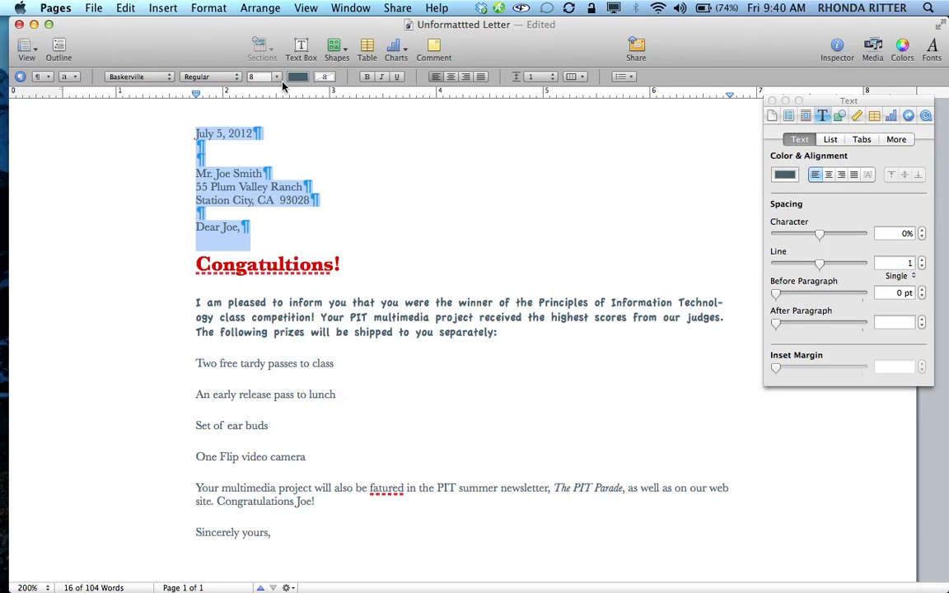
{"action": "left_click", "coordinate": [265, 77]}
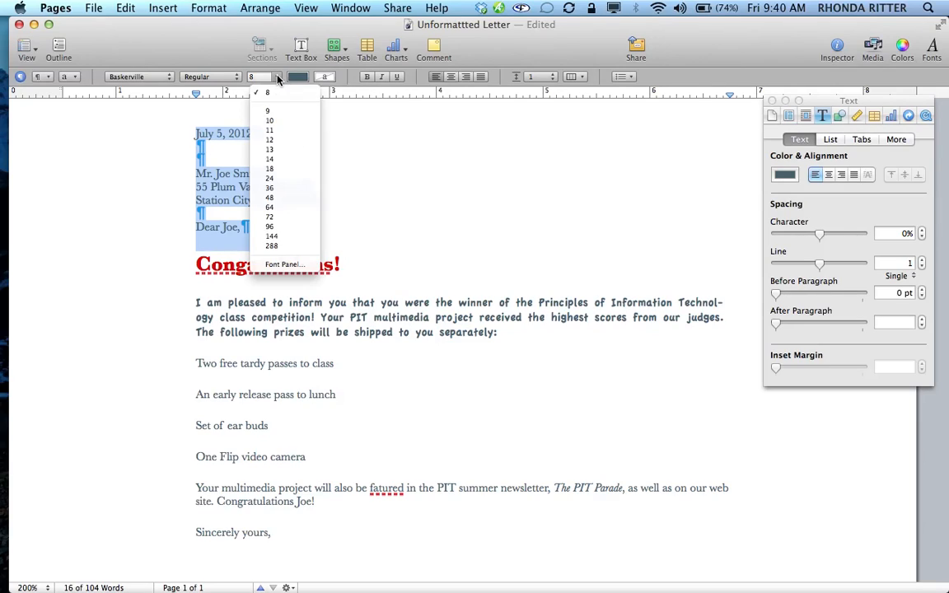
{"action": "left_click", "coordinate": [277, 140]}
Set the font size of everything from the "I am pleased" paragraph through the "Your Name" line to 12.
{"action": "scroll", "coordinate": [157, 356], "scroll_direction": "down", "scroll_amount": 5}
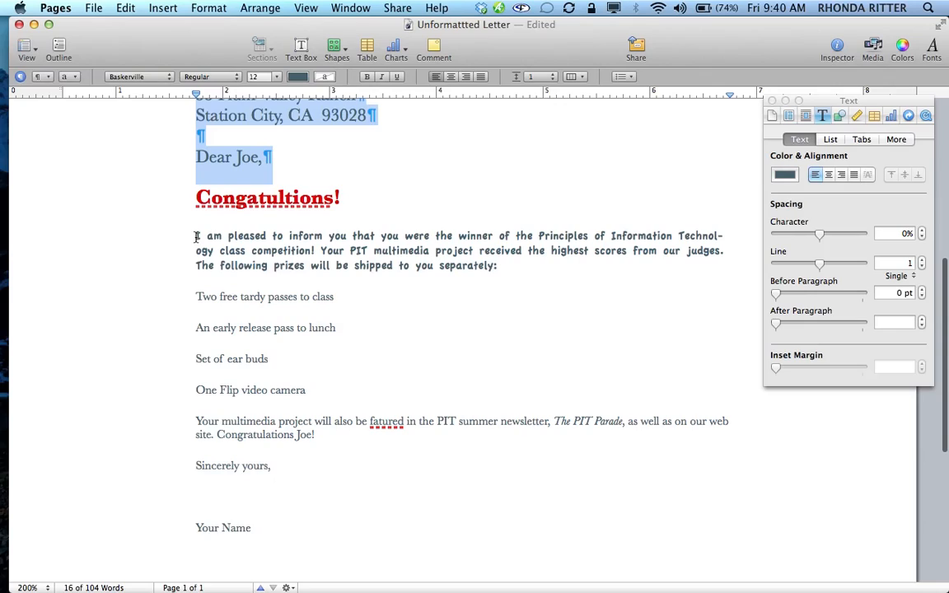
{"action": "left_click", "coordinate": [196, 236]}
{"action": "left_click_drag", "start_coordinate": [196, 237], "coordinate": [290, 532]}
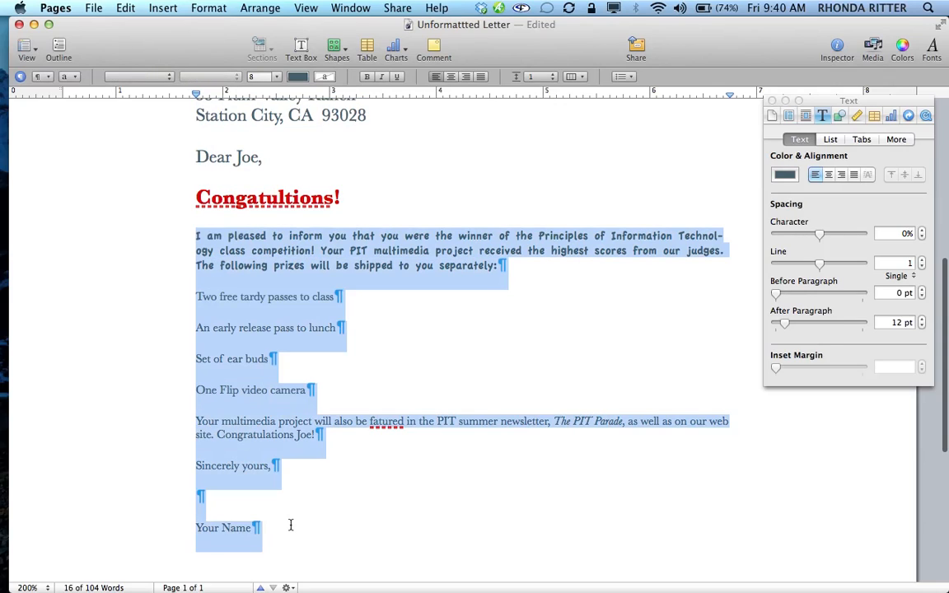
{"action": "left_click", "coordinate": [264, 77]}
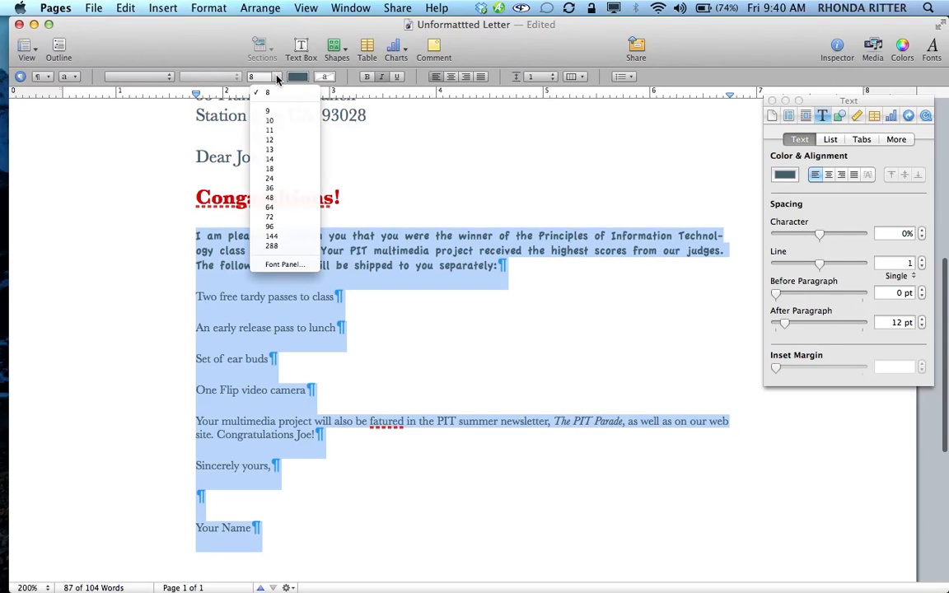
{"action": "left_click", "coordinate": [272, 144]}
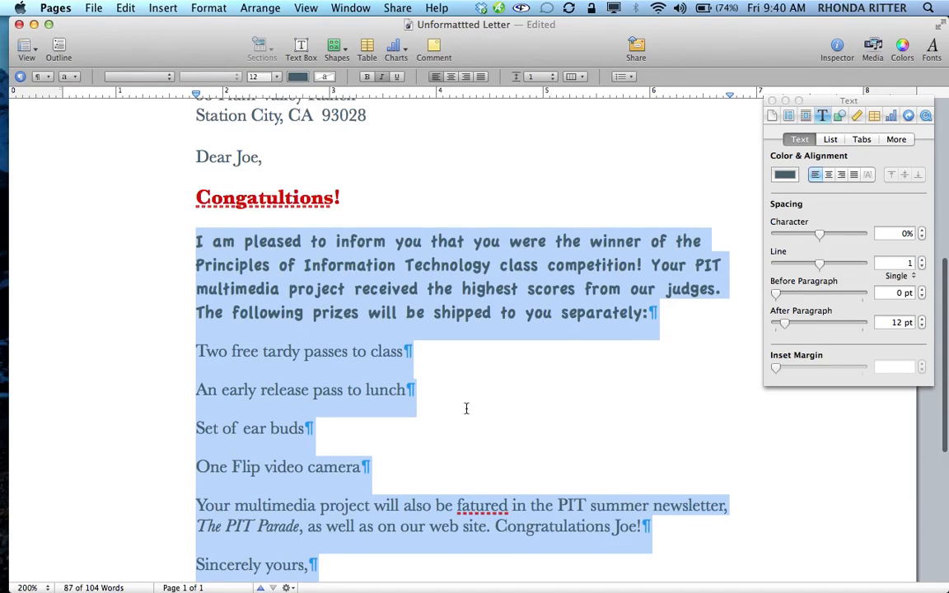
Format the four prize lines from "Two free tardy passes to class" to "One Flip video camera" as a list with text bullets.
{"action": "left_click", "coordinate": [151, 394]}
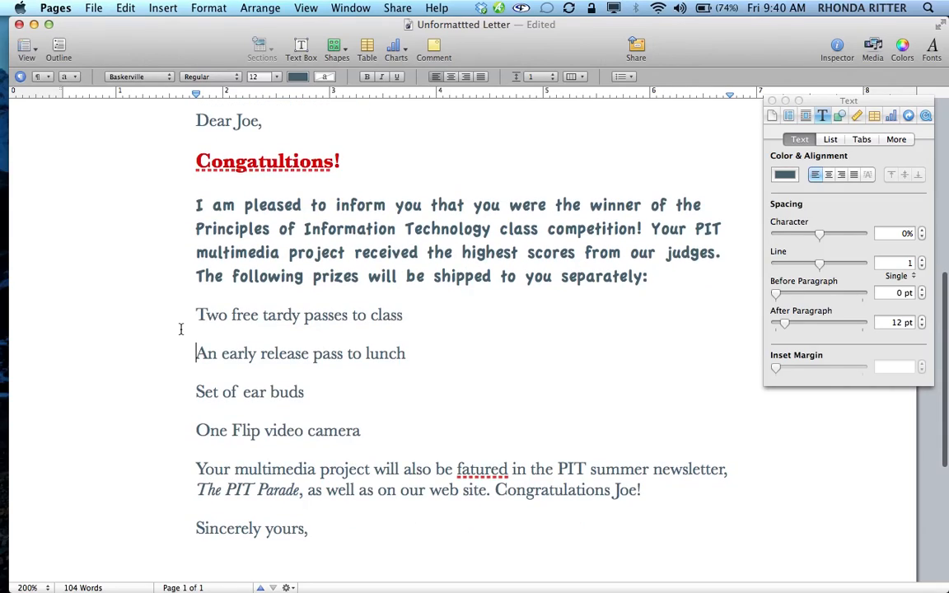
{"action": "left_click", "coordinate": [197, 353]}
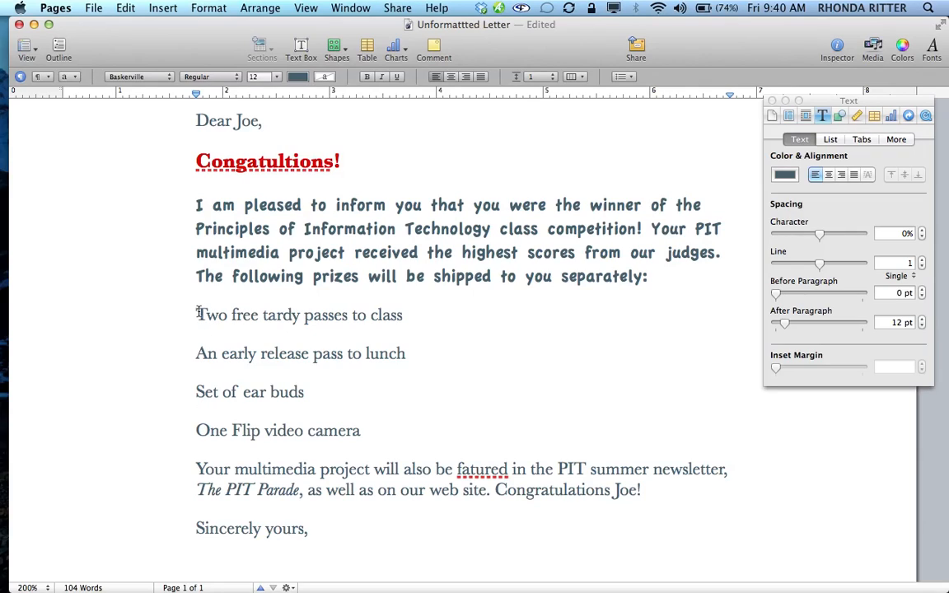
{"action": "left_click_drag", "start_coordinate": [198, 313], "coordinate": [259, 425]}
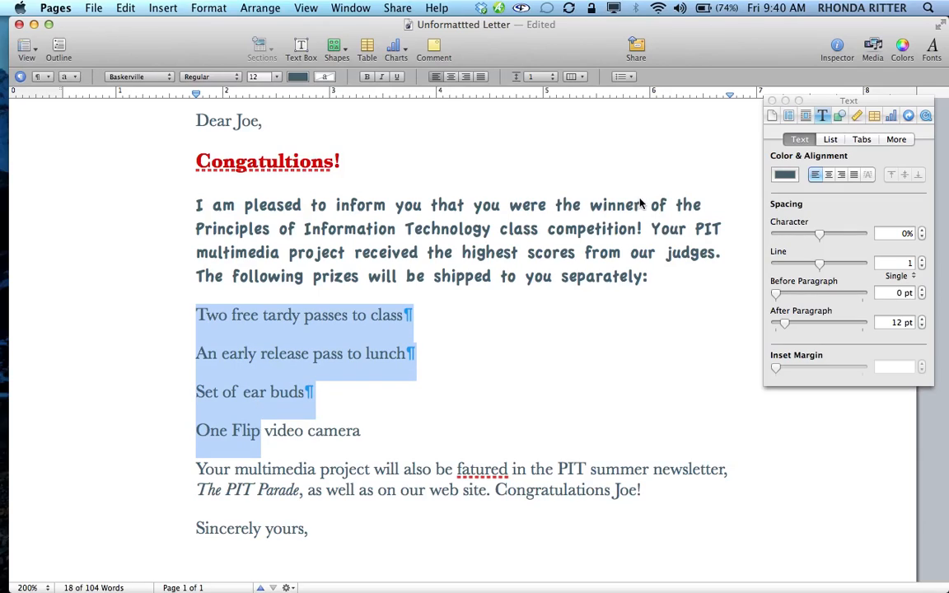
{"action": "left_click_drag", "start_coordinate": [831, 107], "coordinate": [777, 106]}
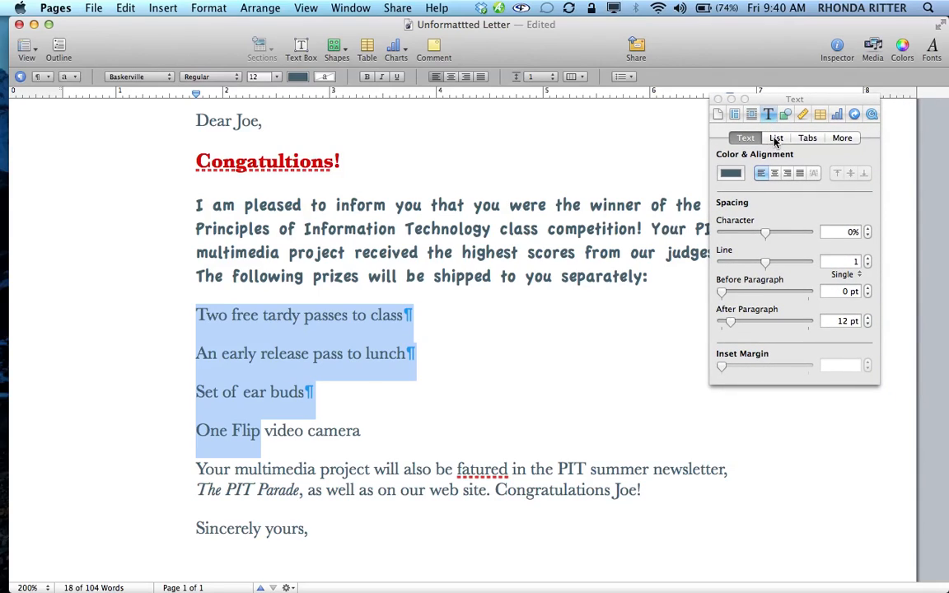
{"action": "left_click", "coordinate": [776, 139]}
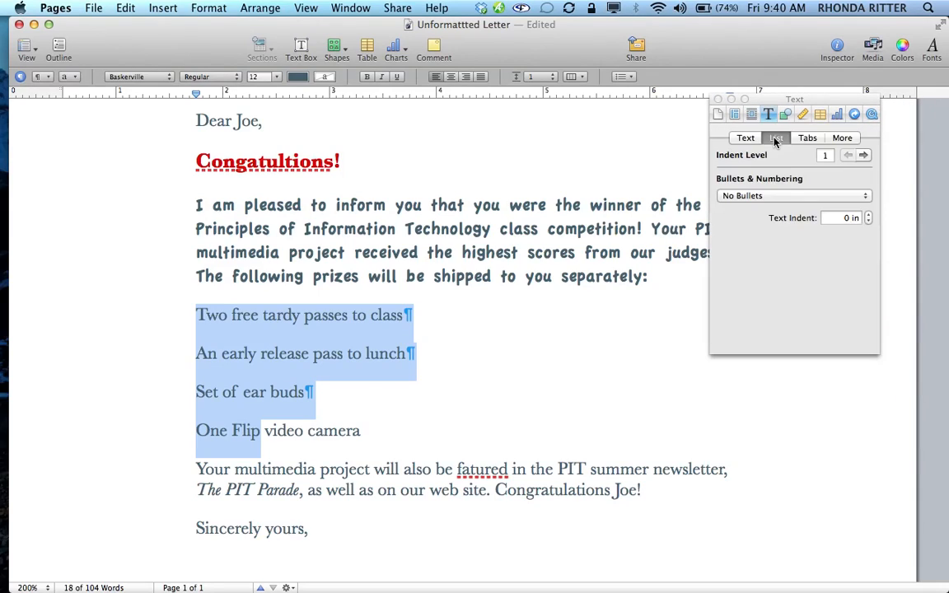
{"action": "left_click", "coordinate": [868, 198]}
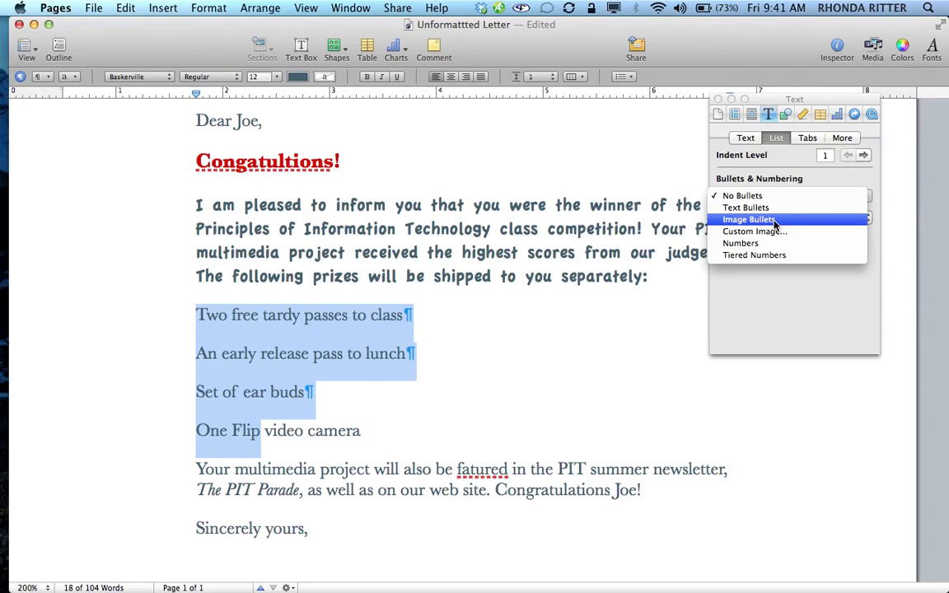
{"action": "left_click", "coordinate": [751, 207]}
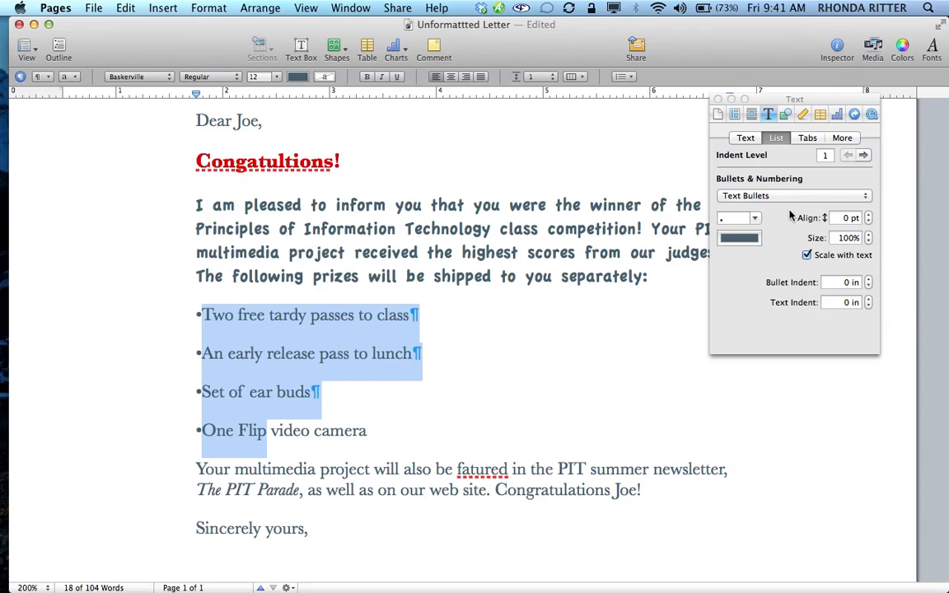
Browse the bullet characters for the prize list and try image bullets instead of text bullets.
{"action": "left_click", "coordinate": [757, 220]}
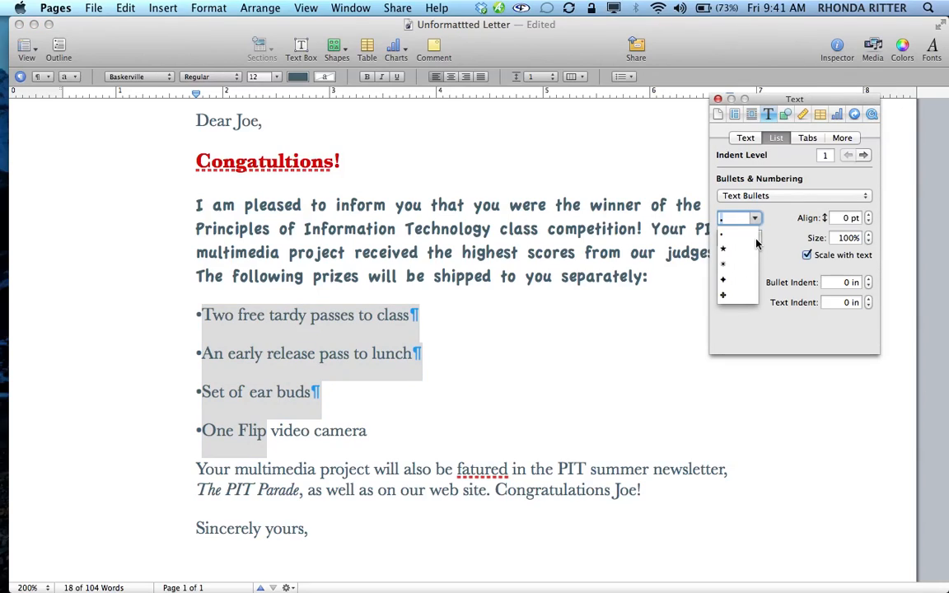
{"action": "left_click", "coordinate": [791, 197]}
{"action": "left_click", "coordinate": [789, 198]}
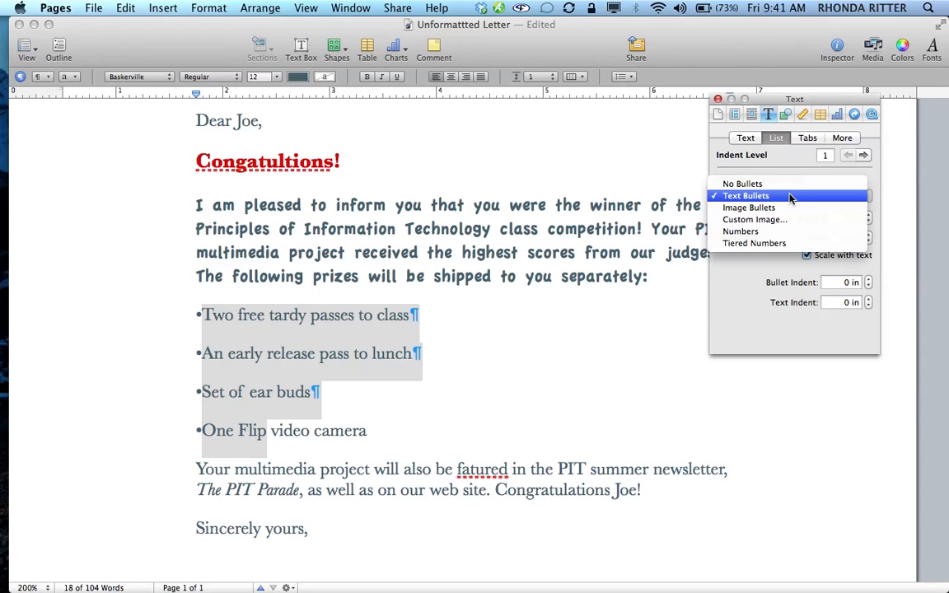
{"action": "left_click", "coordinate": [782, 207]}
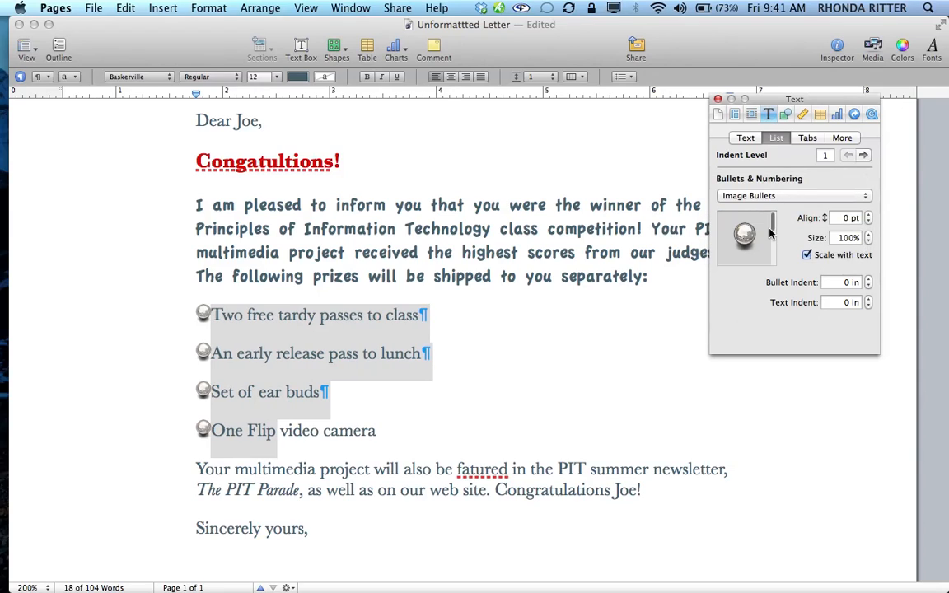
{"action": "mouse_move", "coordinate": [774, 221]}
{"action": "left_mouse_down"}
{"action": "mouse_move", "coordinate": [773, 262]}
{"action": "mouse_move", "coordinate": [773, 220]}
{"action": "left_mouse_up"}
{"action": "left_click", "coordinate": [783, 197]}
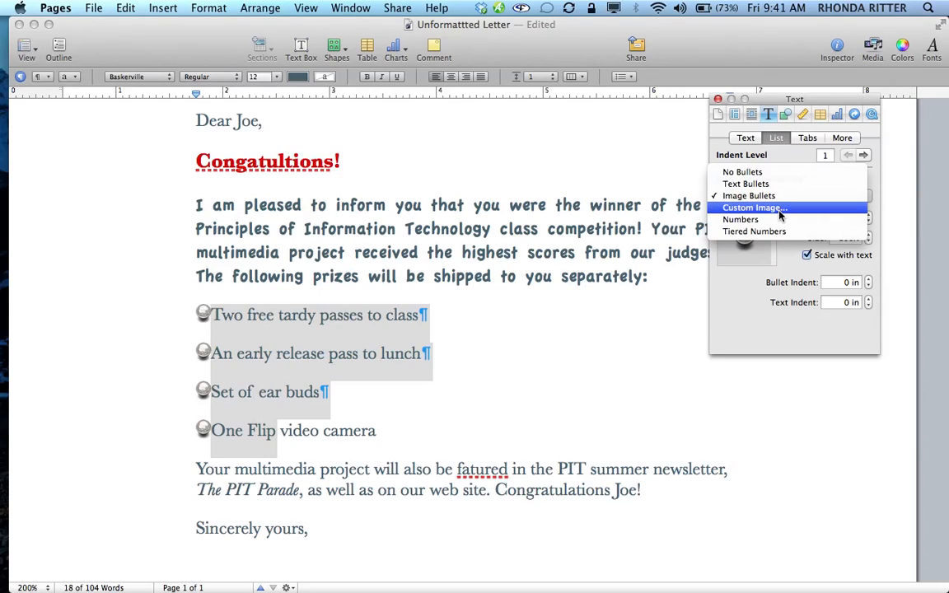
{"action": "left_click", "coordinate": [783, 208]}
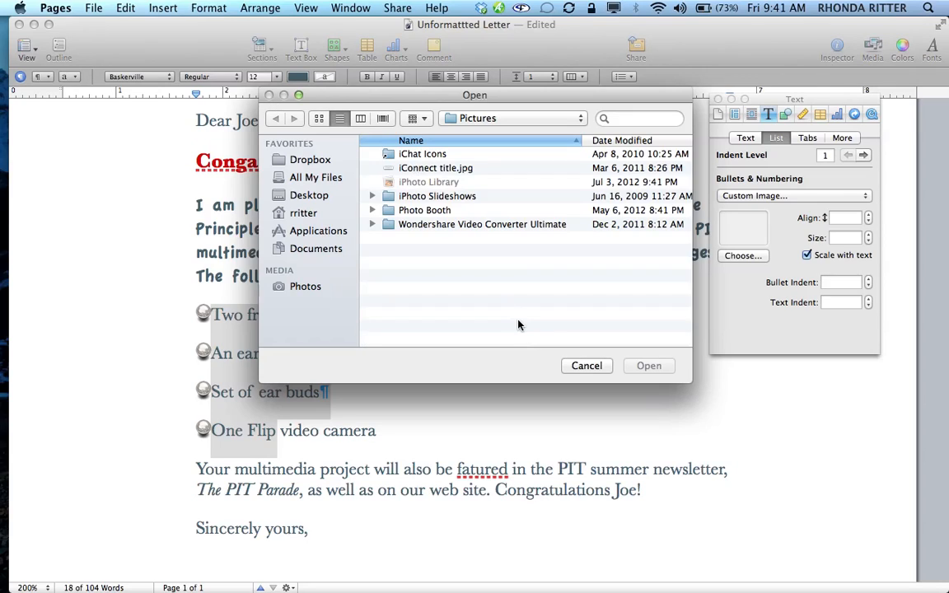
{"action": "left_click", "coordinate": [604, 366]}
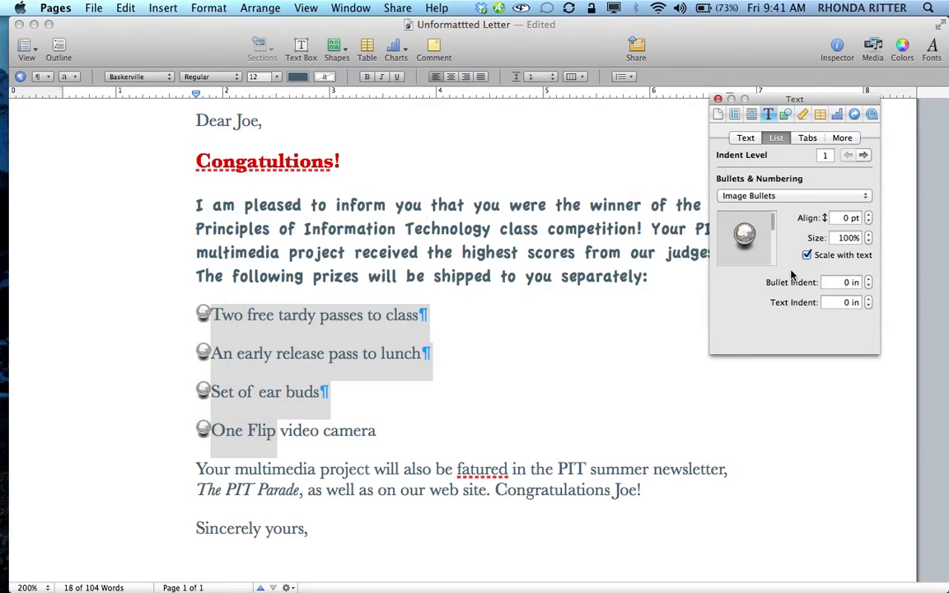
Try the Numbers and Tiered Numbers styles on the prize list.
{"action": "left_click", "coordinate": [772, 198]}
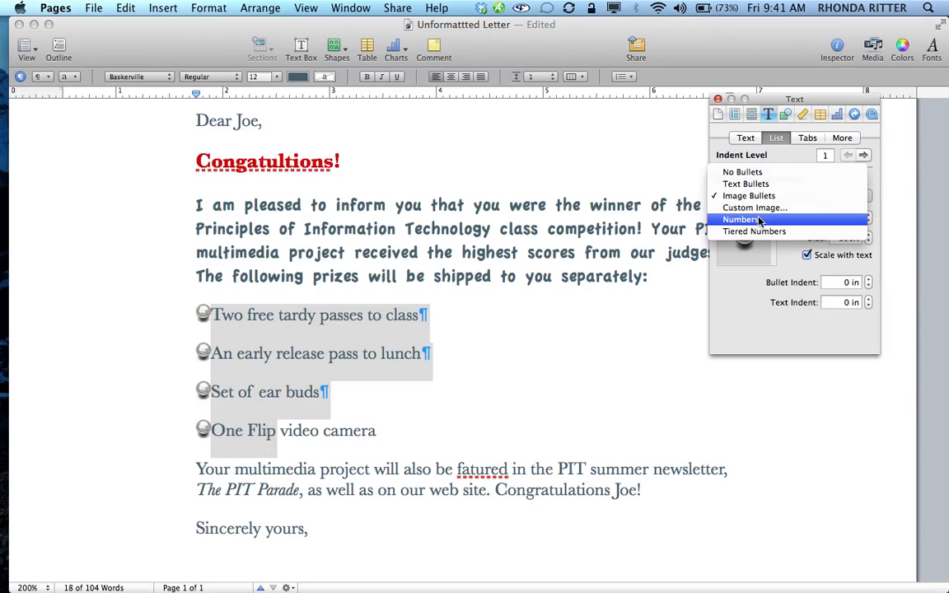
{"action": "left_click", "coordinate": [759, 220]}
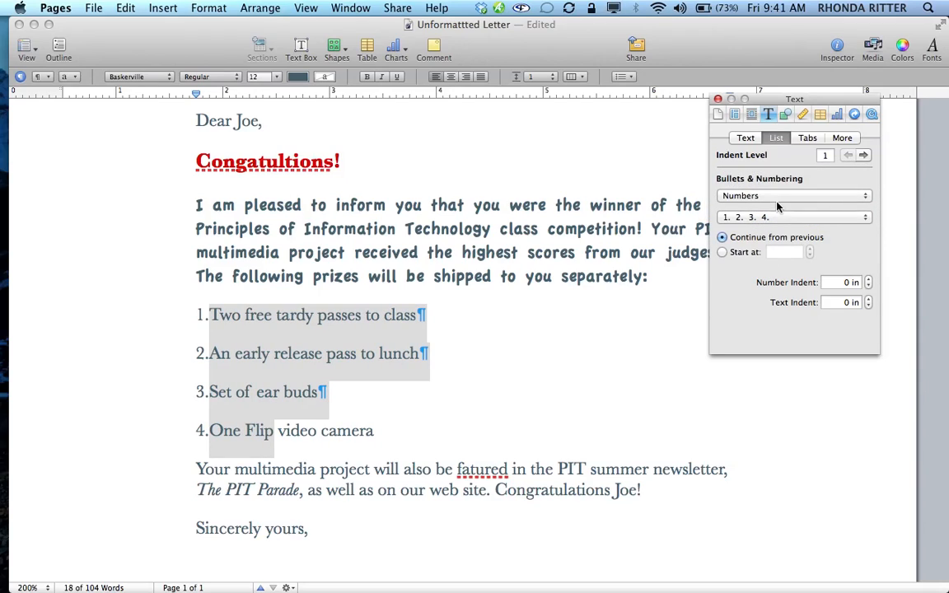
{"action": "left_click", "coordinate": [777, 198]}
{"action": "left_click", "coordinate": [777, 208]}
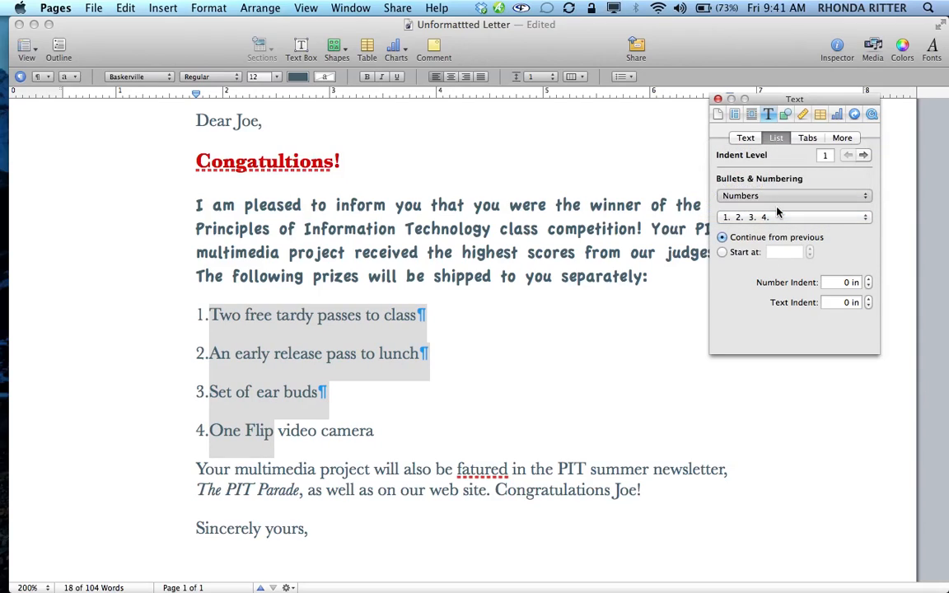
Set the prize list to image bullets with the red check mark in a blue box and close the Text inspector.
{"action": "left_click", "coordinate": [765, 196]}
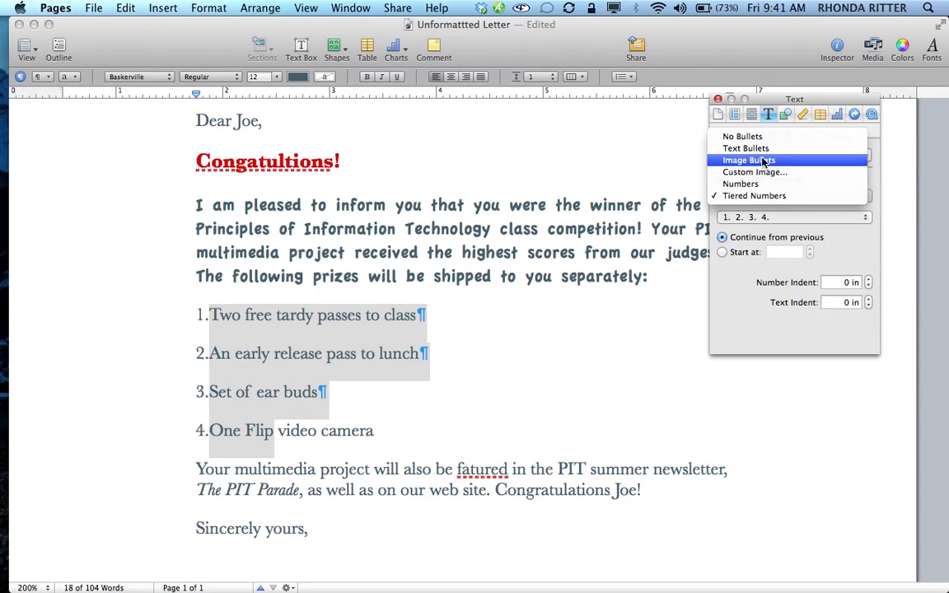
{"action": "left_click", "coordinate": [764, 161]}
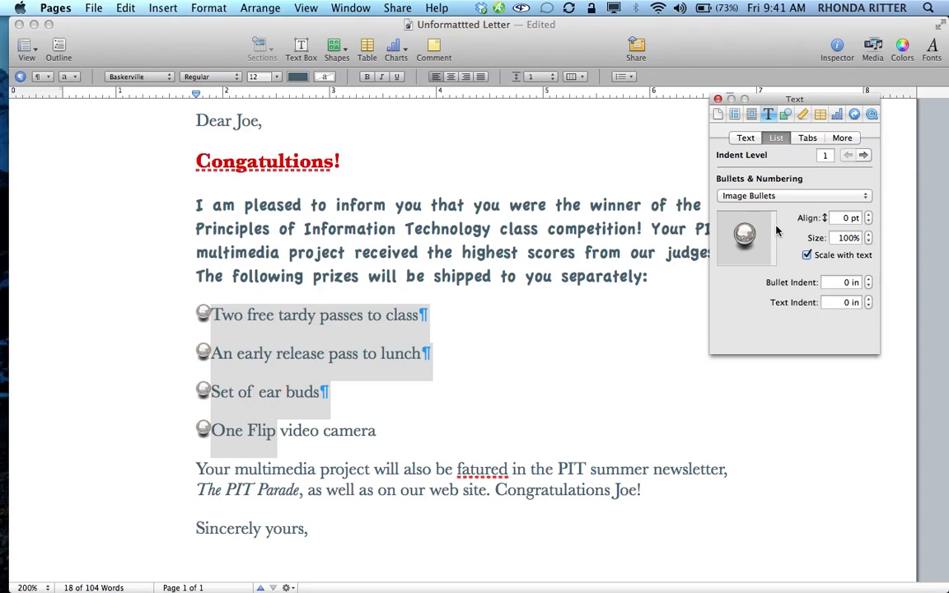
{"action": "left_click", "coordinate": [797, 198]}
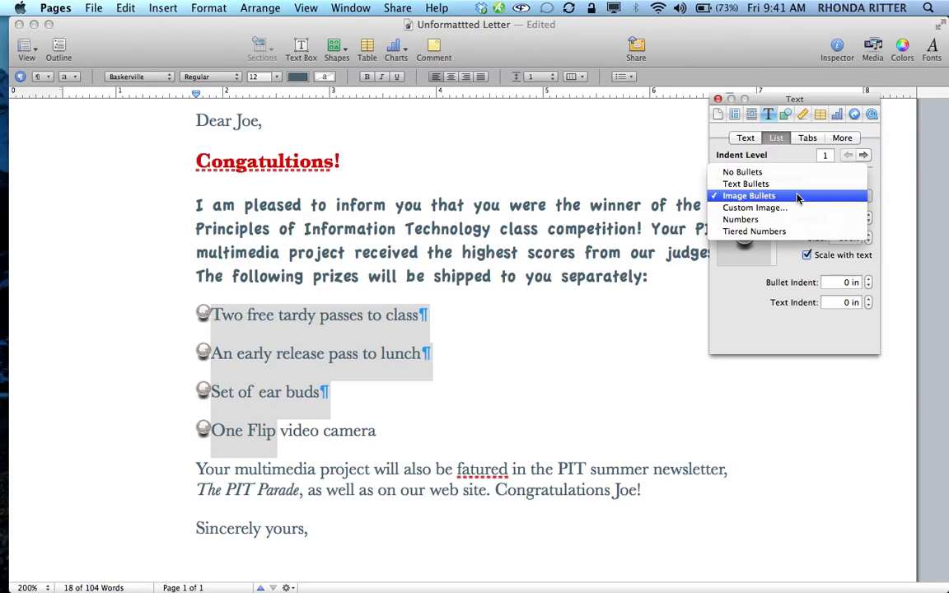
{"action": "left_click", "coordinate": [705, 195]}
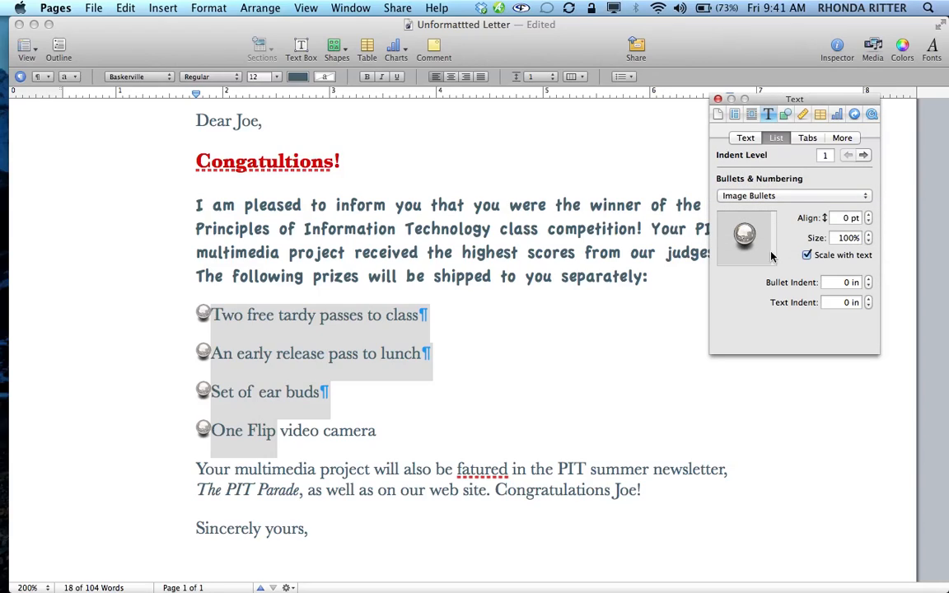
{"action": "left_click", "coordinate": [750, 238]}
{"action": "scroll", "coordinate": [751, 237], "scroll_direction": "down", "scroll_amount": 1}
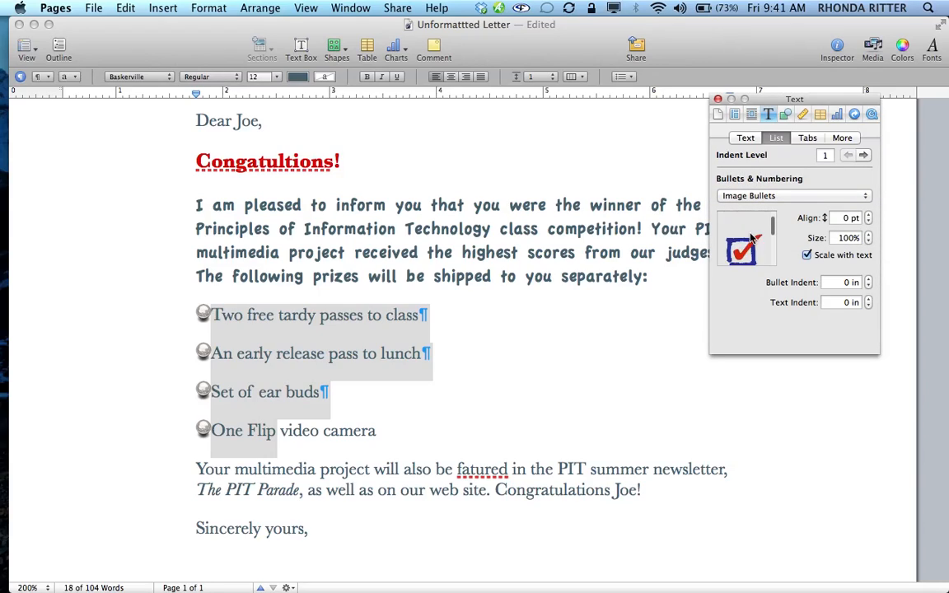
{"action": "left_click", "coordinate": [744, 243]}
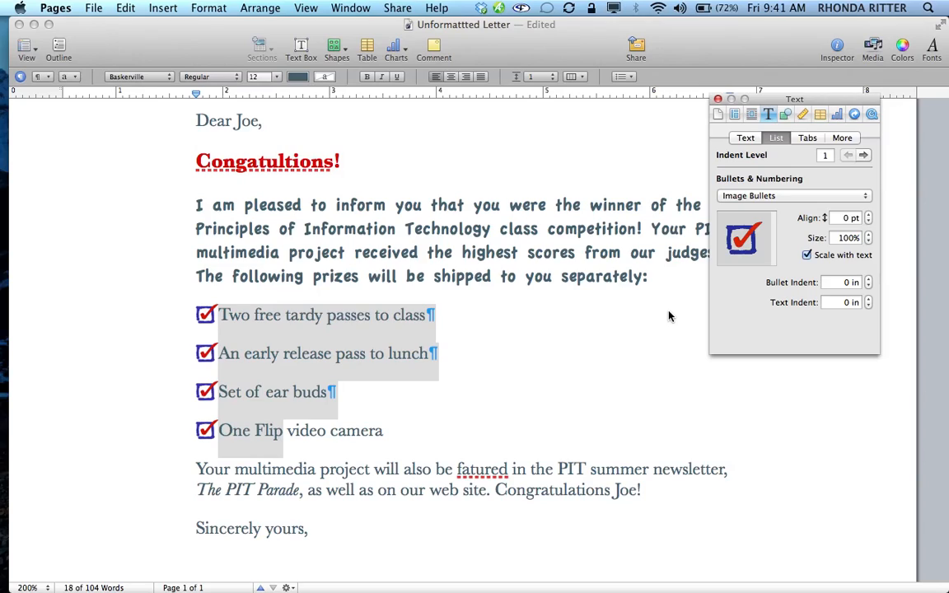
{"action": "left_click", "coordinate": [718, 99]}
Insert a rounded rectangle shape on the first page of the letter.
{"action": "scroll", "coordinate": [562, 387], "scroll_direction": "up", "scroll_amount": 10}
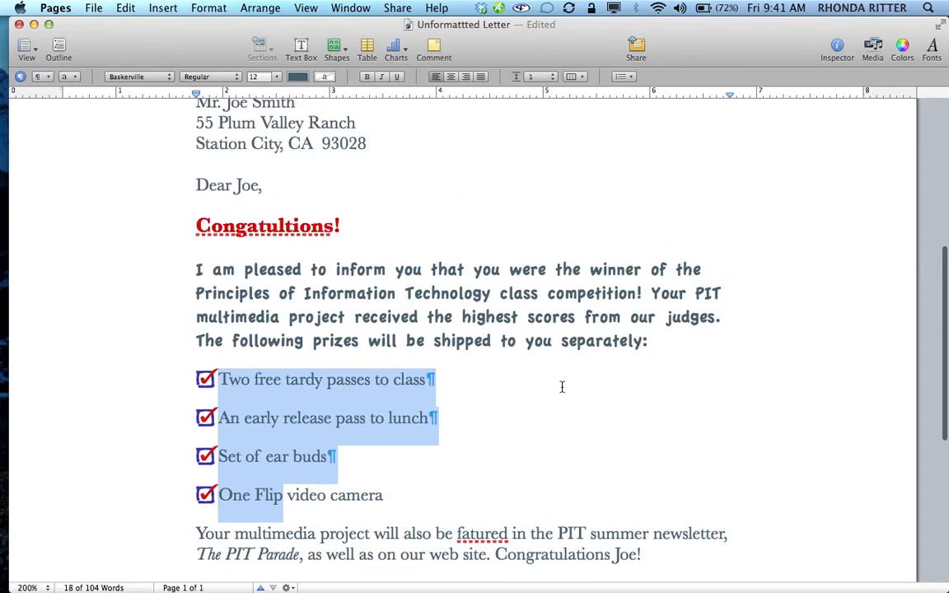
{"action": "scroll", "coordinate": [561, 387], "scroll_direction": "up", "scroll_amount": 2}
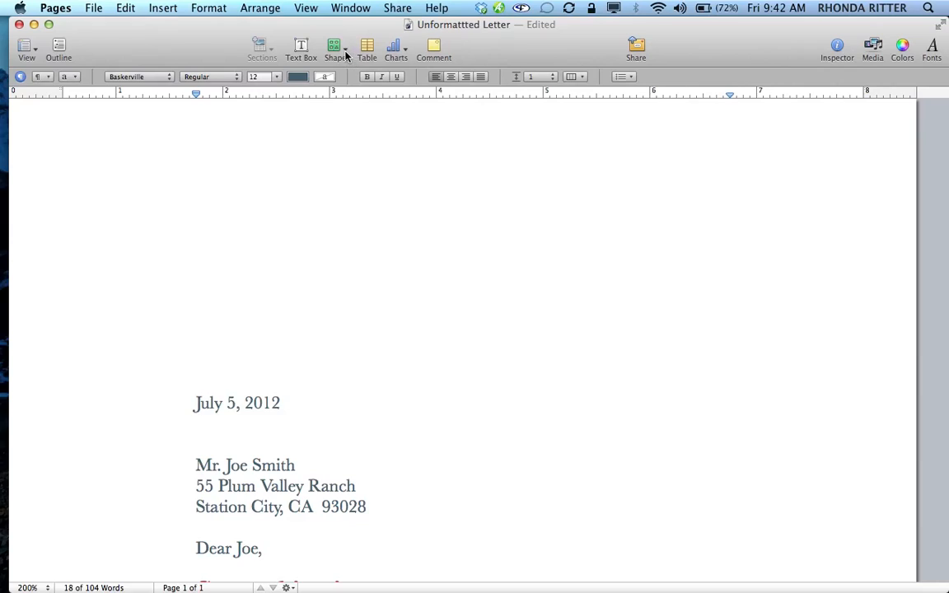
{"action": "left_click", "coordinate": [347, 54]}
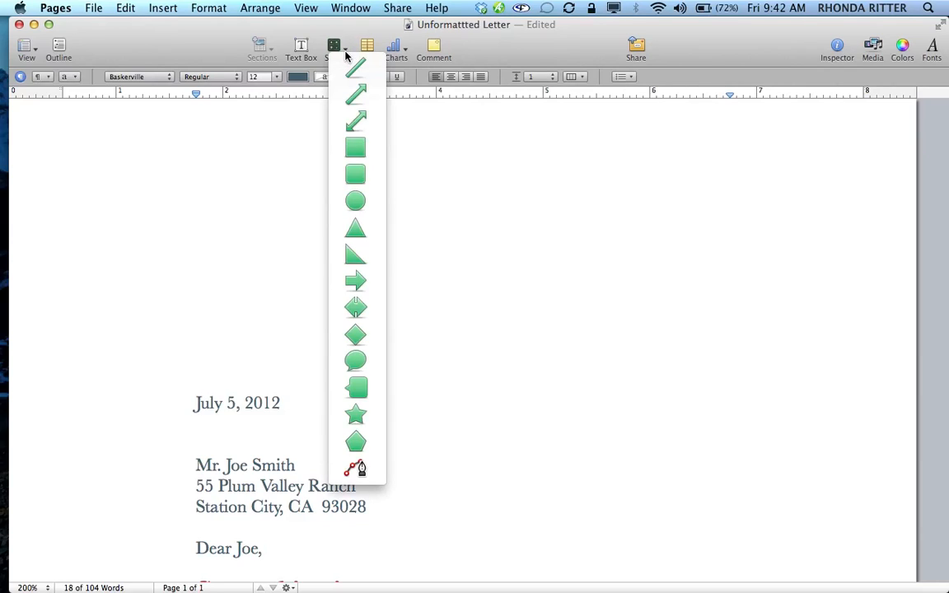
{"action": "left_click", "coordinate": [359, 178]}
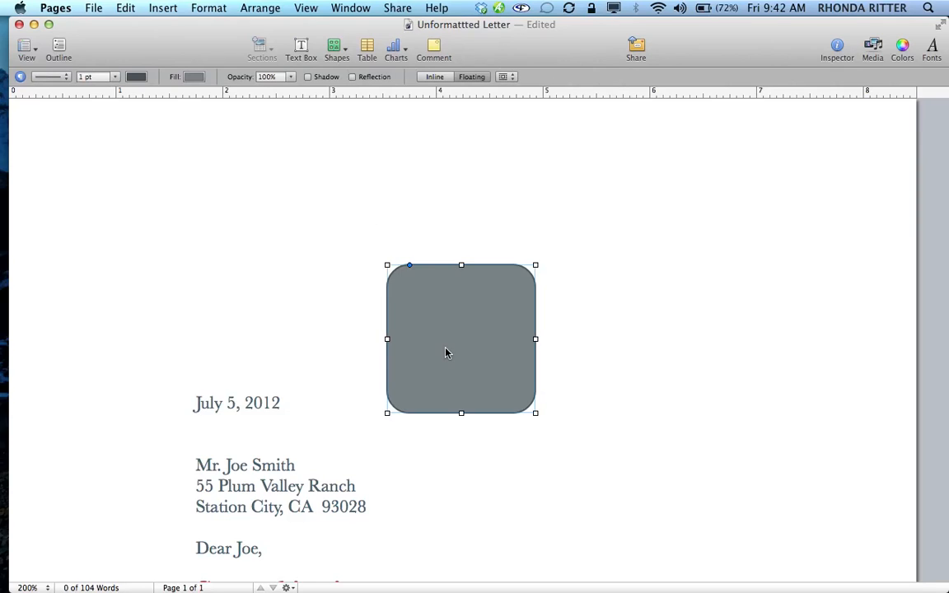
Move the rounded rectangle up above the date and stretch it into a banner about 6 in wide and 1 in high.
{"action": "left_click_drag", "start_coordinate": [446, 350], "coordinate": [456, 271]}
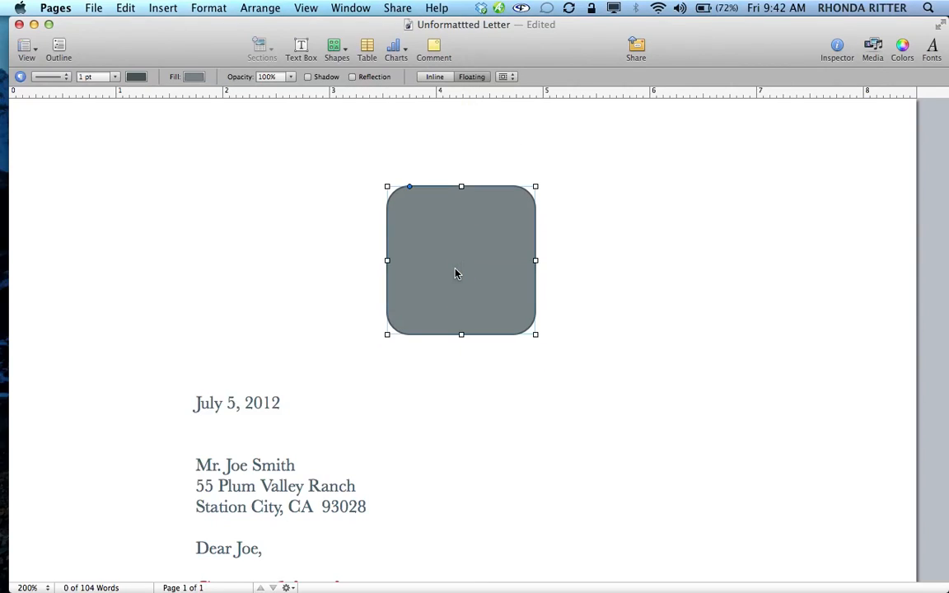
{"action": "left_click_drag", "start_coordinate": [388, 334], "coordinate": [177, 325]}
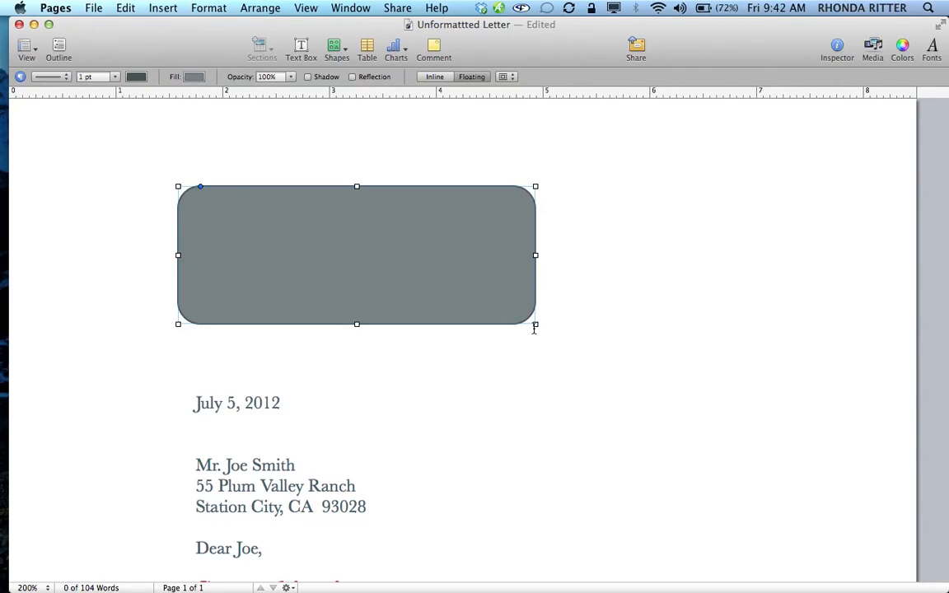
{"action": "left_click_drag", "start_coordinate": [536, 323], "coordinate": [811, 299]}
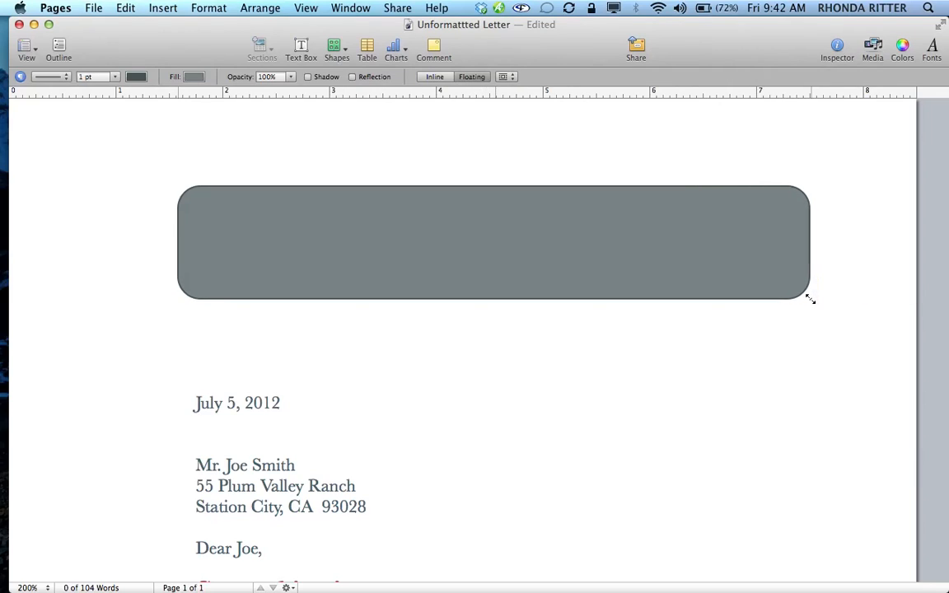
Enter the heading "PRINCIPLES OF INFORMATION TECHNOLOGY" inside the rounded rectangle banner.
{"action": "double_click", "coordinate": [434, 236]}
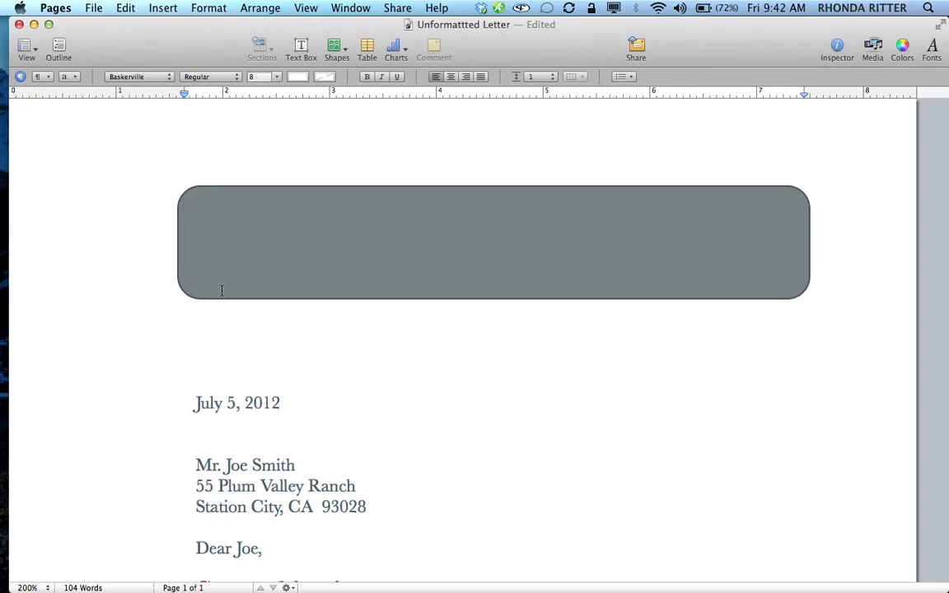
{"action": "type", "text": "PRINCI"}
{"action": "key", "text": "BackSpace"}
{"action": "type", "text": "PE"}
{"action": "key", "text": "BackSpace"}
{"action": "type", "text": "LES OF IN"}
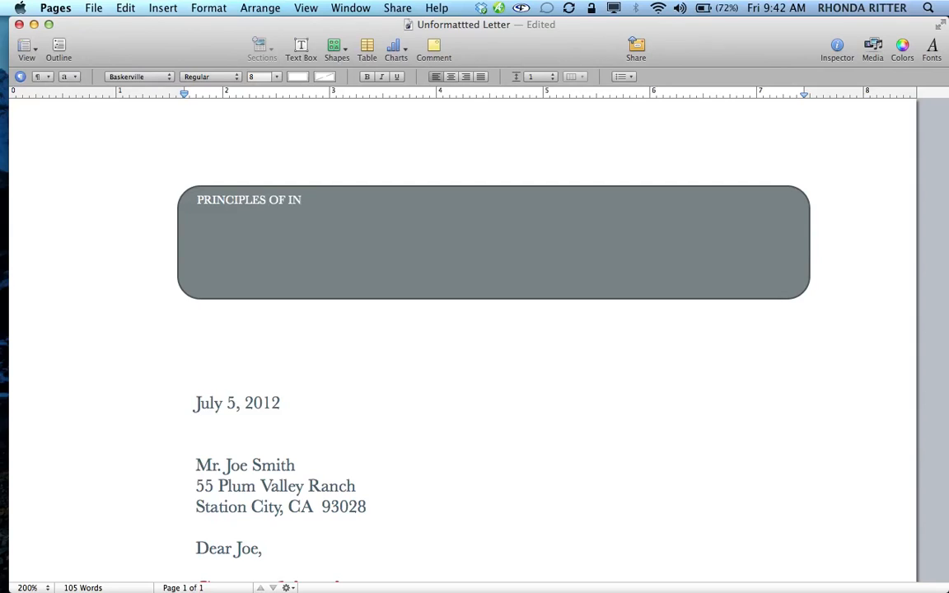
{"action": "type", "text": "FORMATION TECHNOLOGY"}
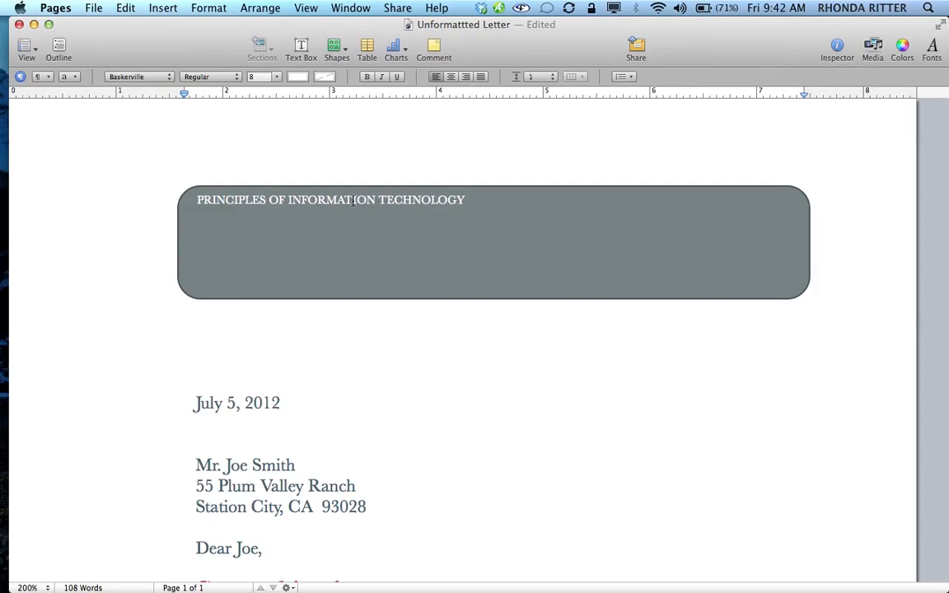
Center the banner heading text and set its font size to 18.
{"action": "left_click_drag", "start_coordinate": [458, 200], "coordinate": [197, 200]}
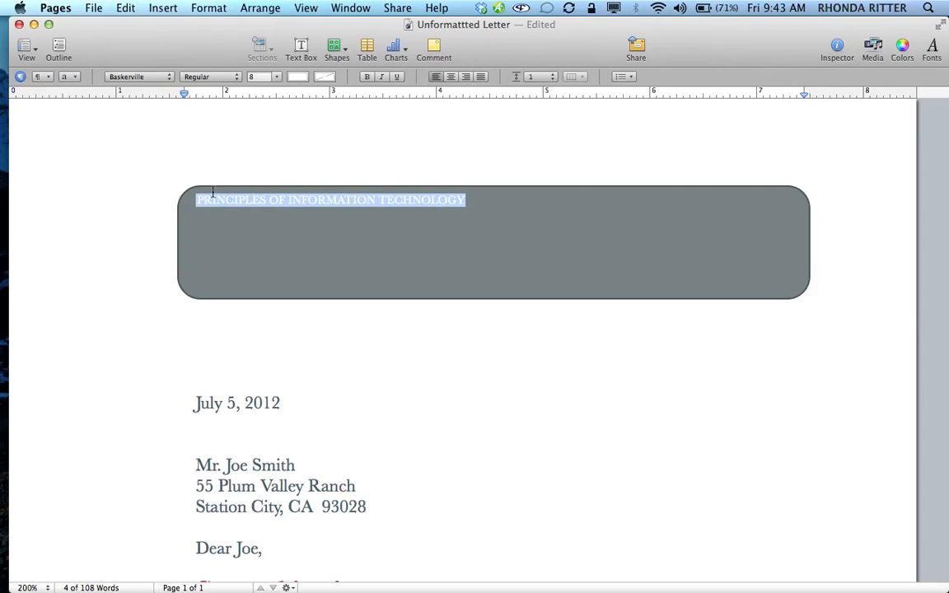
{"action": "left_click", "coordinate": [451, 77]}
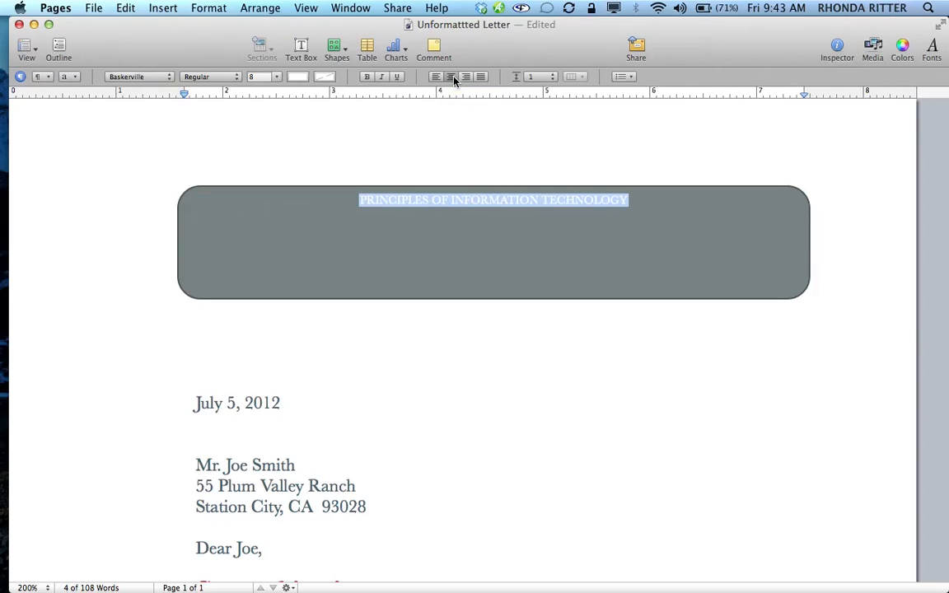
{"action": "left_click", "coordinate": [278, 77]}
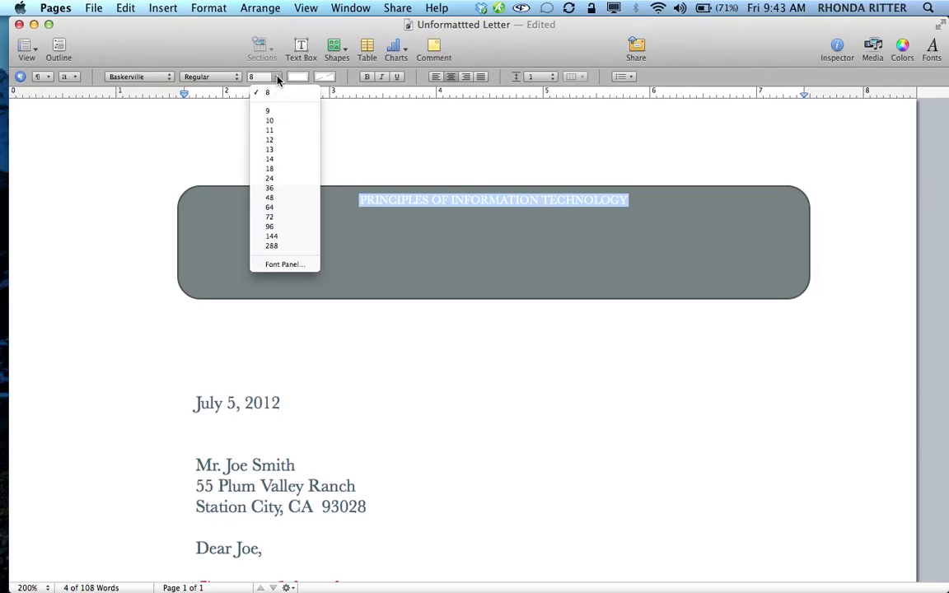
{"action": "left_click", "coordinate": [278, 168]}
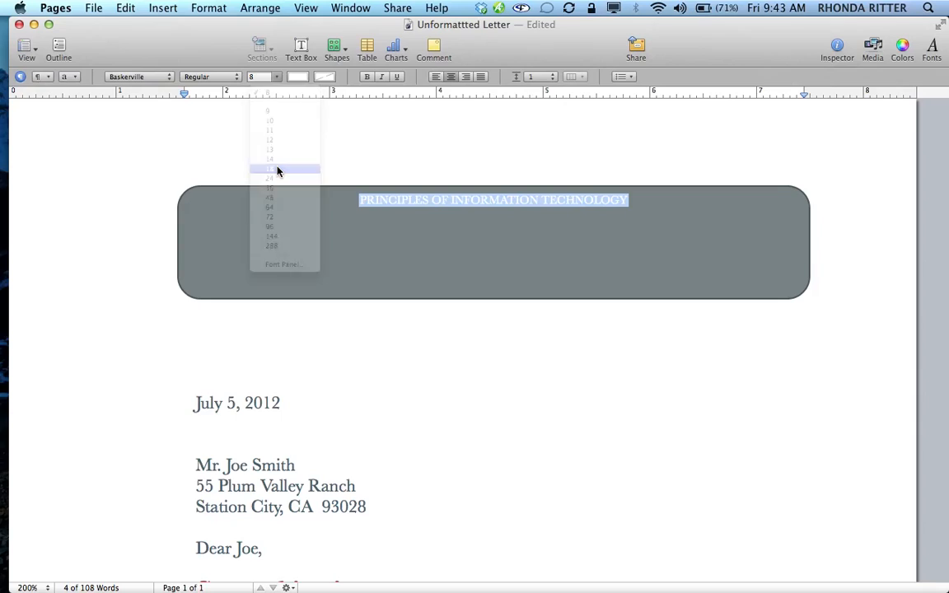
{"action": "left_click", "coordinate": [604, 249]}
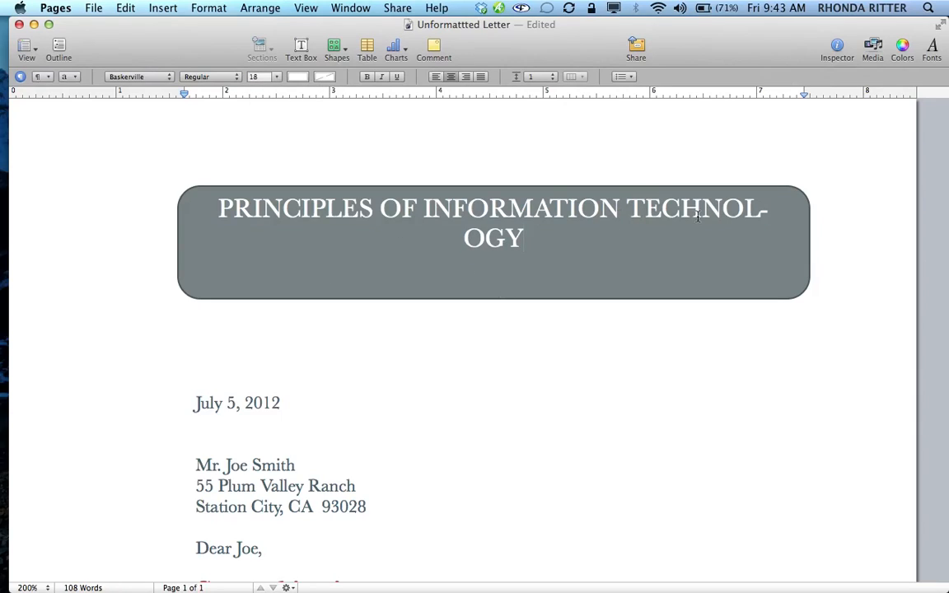
Narrow the rounded banner to about 4.9 in wide and move it slightly right so it sits centered on the page.
{"action": "left_click", "coordinate": [824, 252]}
{"action": "left_click", "coordinate": [798, 254]}
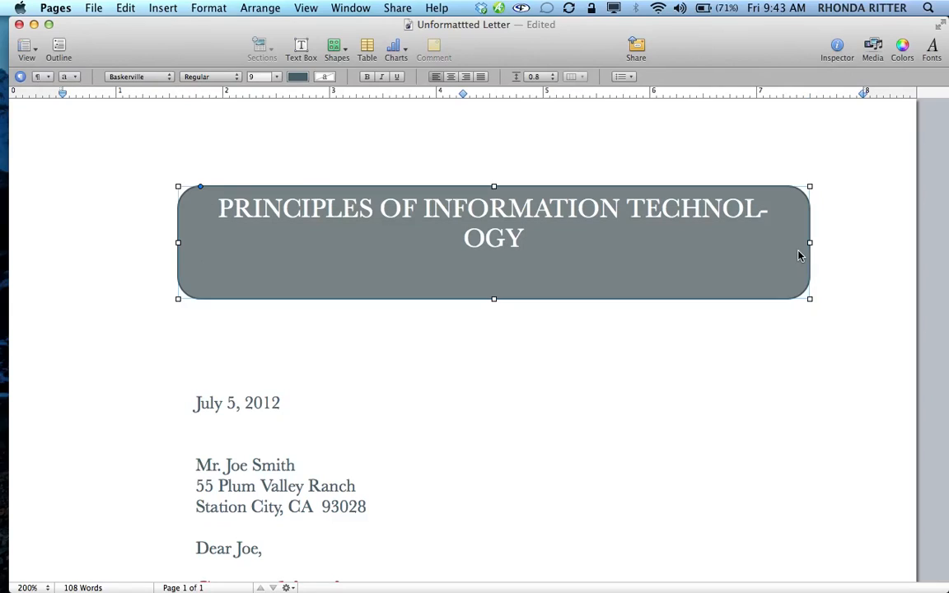
{"action": "left_click_drag", "start_coordinate": [811, 243], "coordinate": [699, 248]}
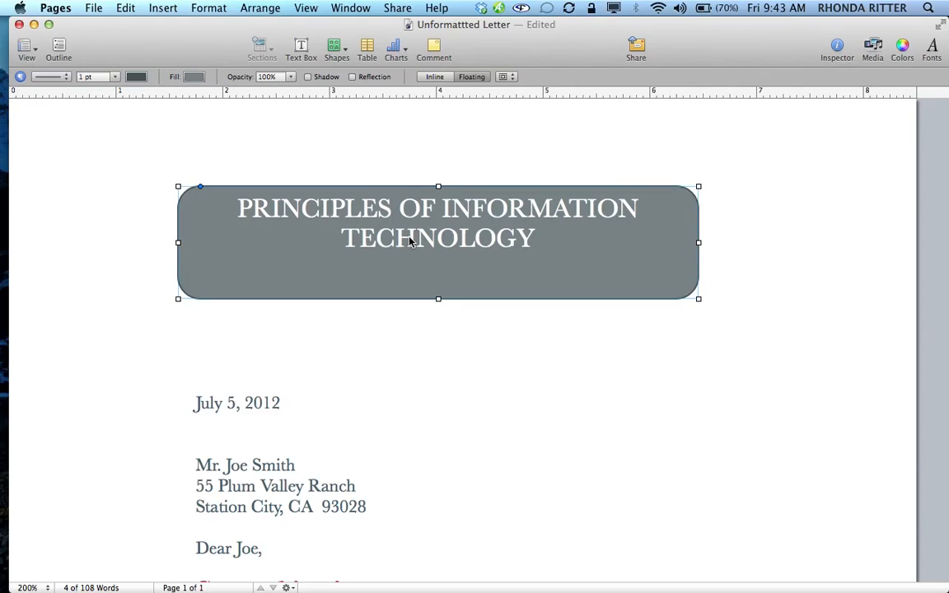
{"action": "left_click_drag", "start_coordinate": [409, 241], "coordinate": [443, 238]}
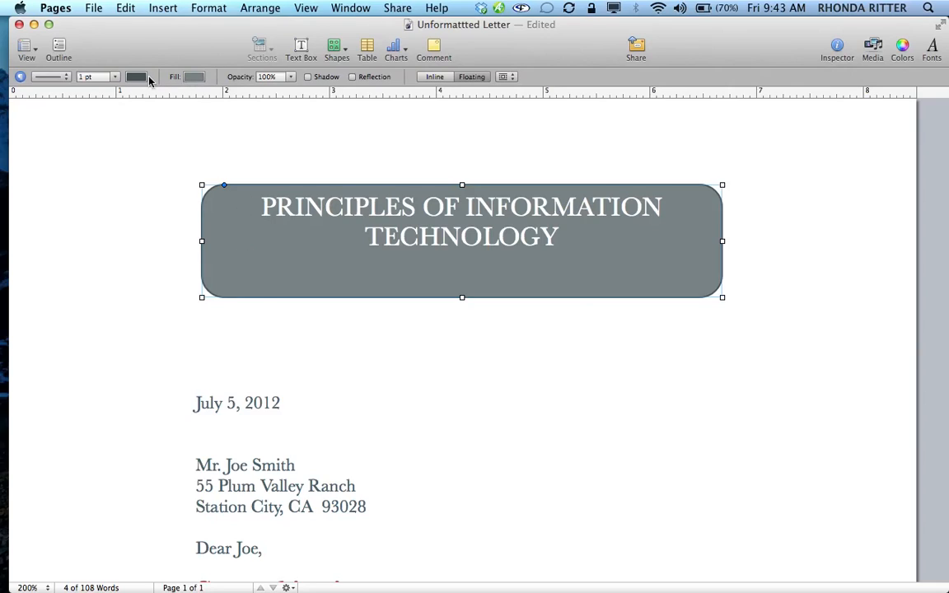
Fill the rounded banner with light green and make its outline black.
{"action": "left_click", "coordinate": [195, 76]}
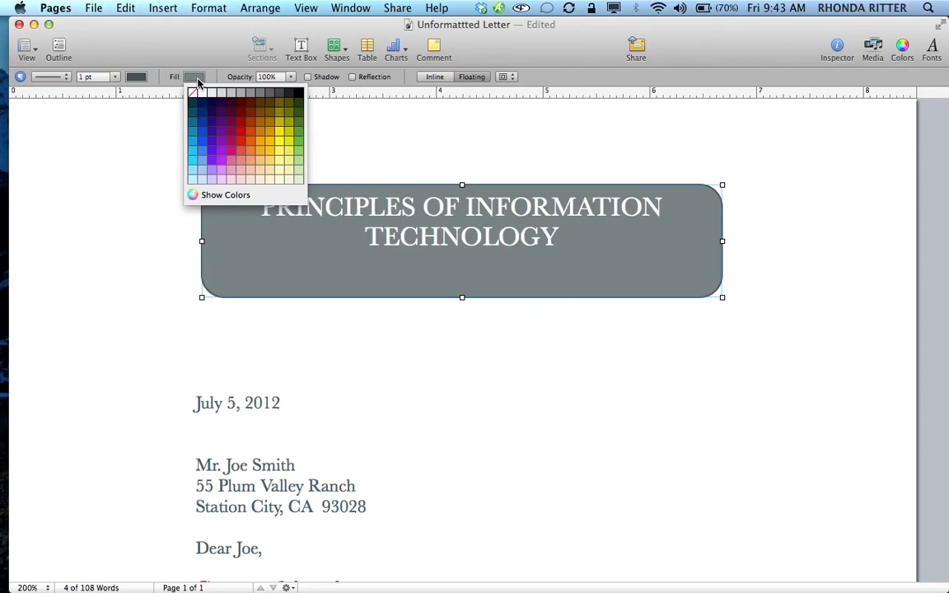
{"action": "left_click", "coordinate": [299, 160]}
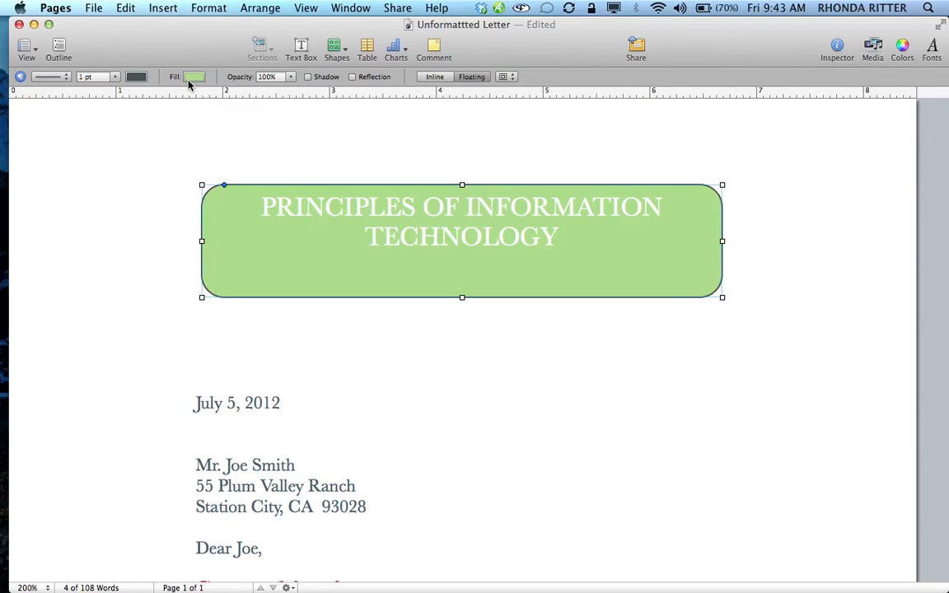
{"action": "left_click", "coordinate": [138, 77]}
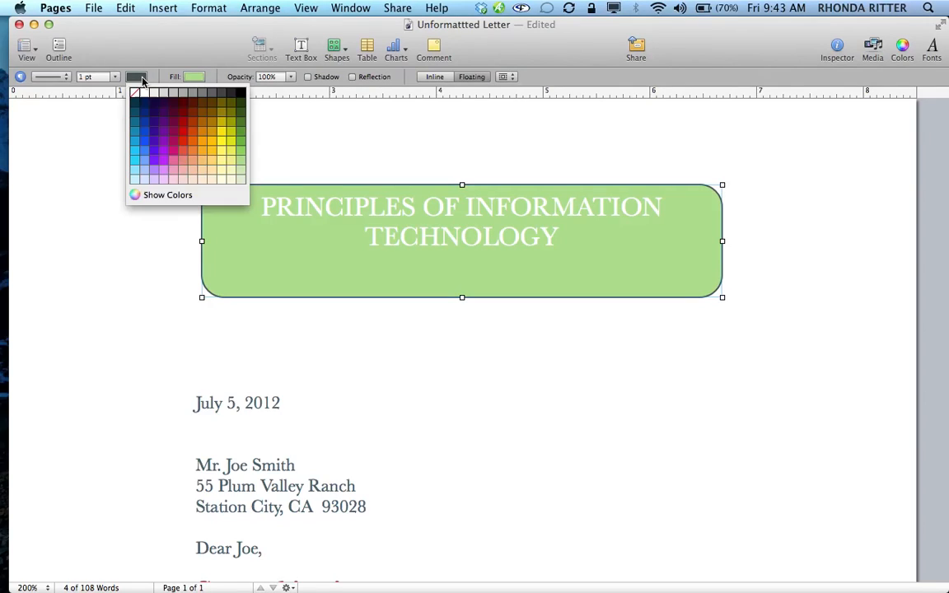
{"action": "left_click", "coordinate": [240, 94]}
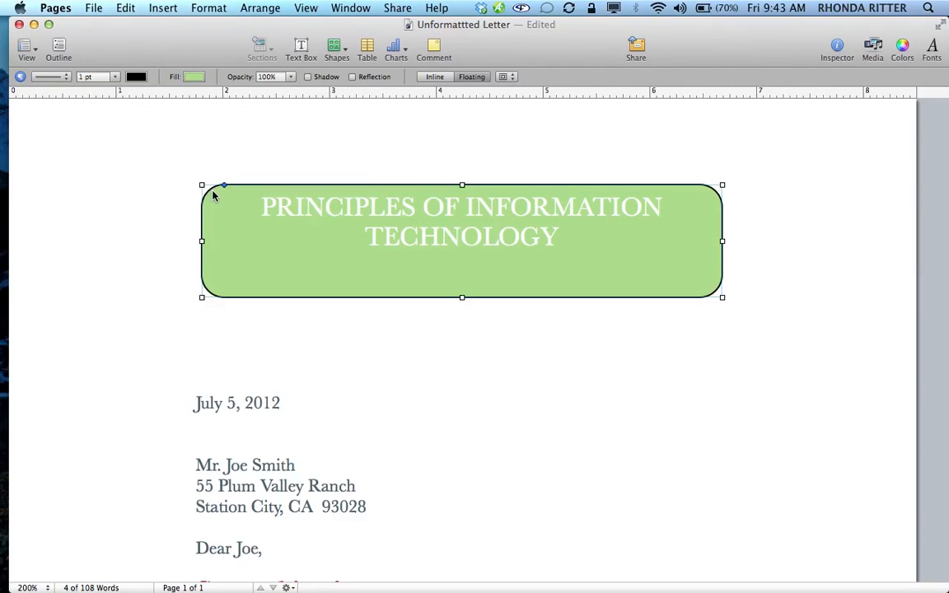
Set the banner's outline to 3 pt thick with the dotted line style.
{"action": "left_click", "coordinate": [116, 76]}
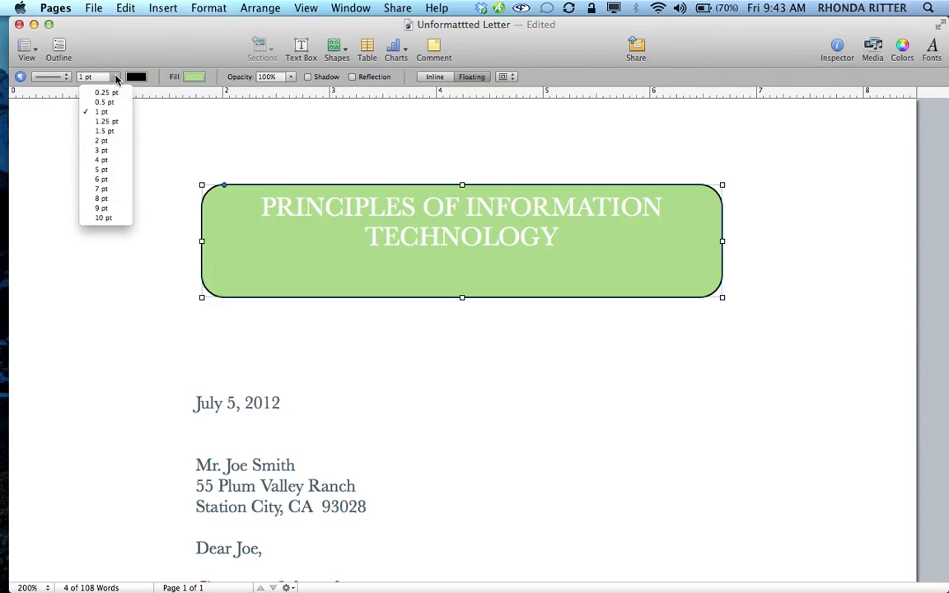
{"action": "left_click", "coordinate": [101, 150]}
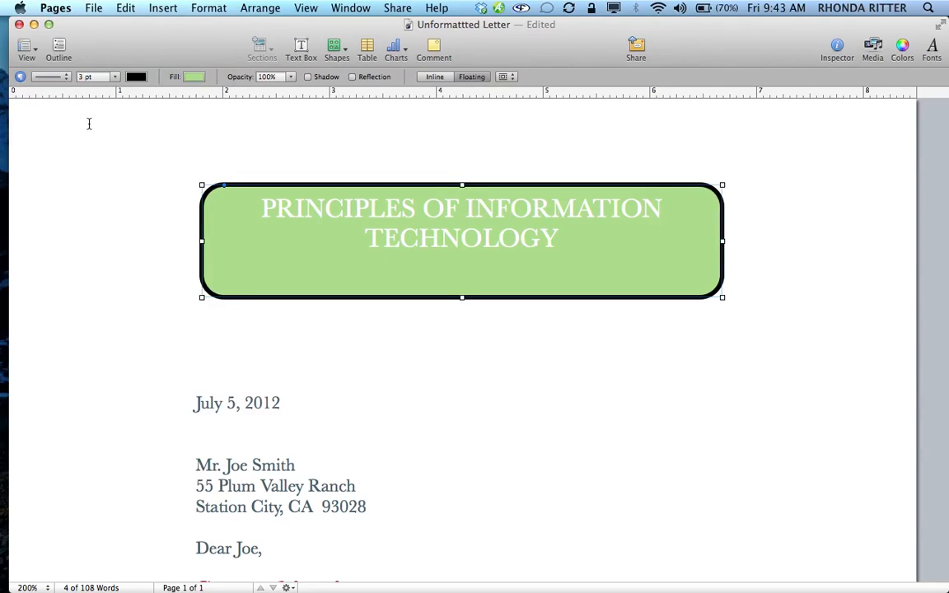
{"action": "left_click", "coordinate": [67, 78]}
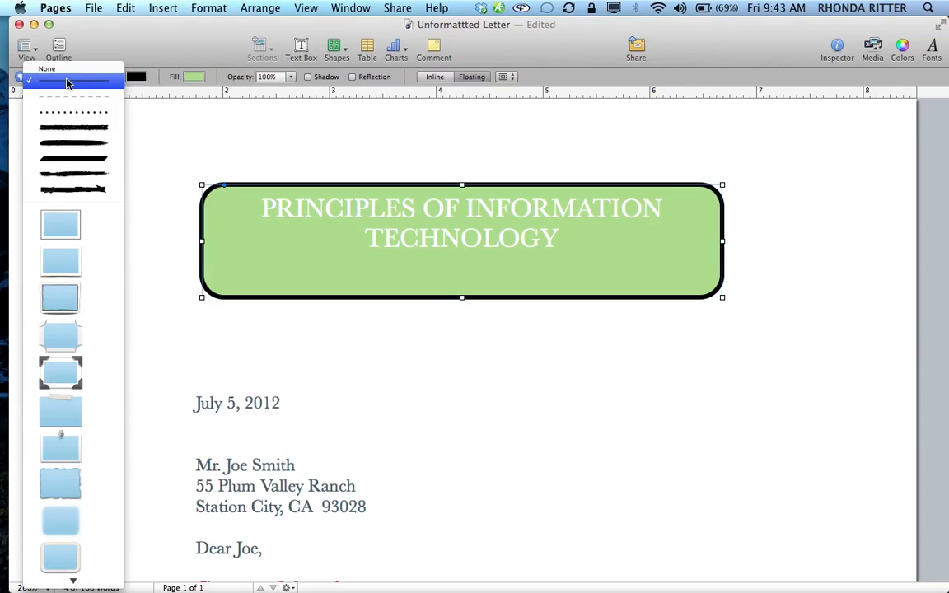
{"action": "scroll", "coordinate": [83, 576], "scroll_direction": "down", "scroll_amount": 2}
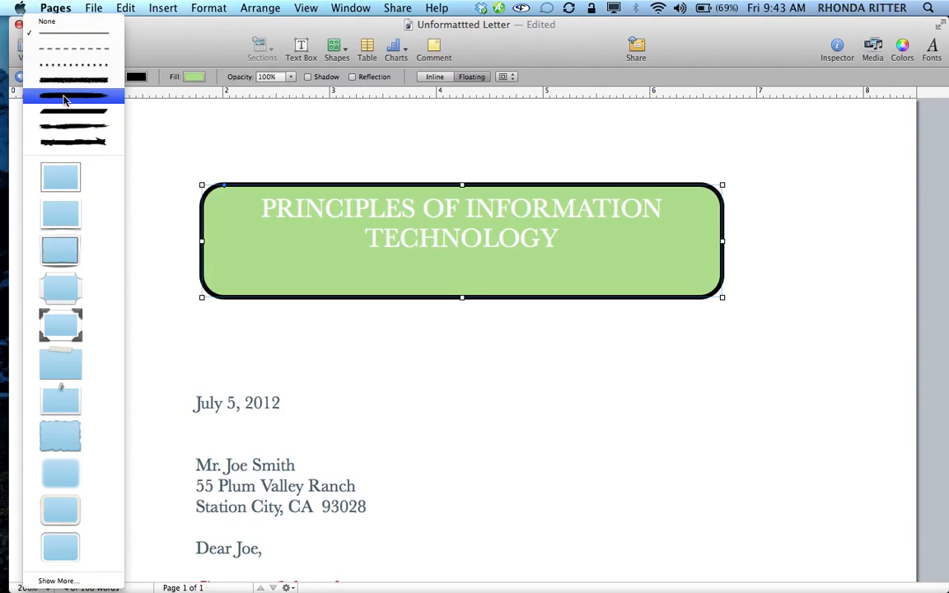
{"action": "left_click", "coordinate": [64, 66]}
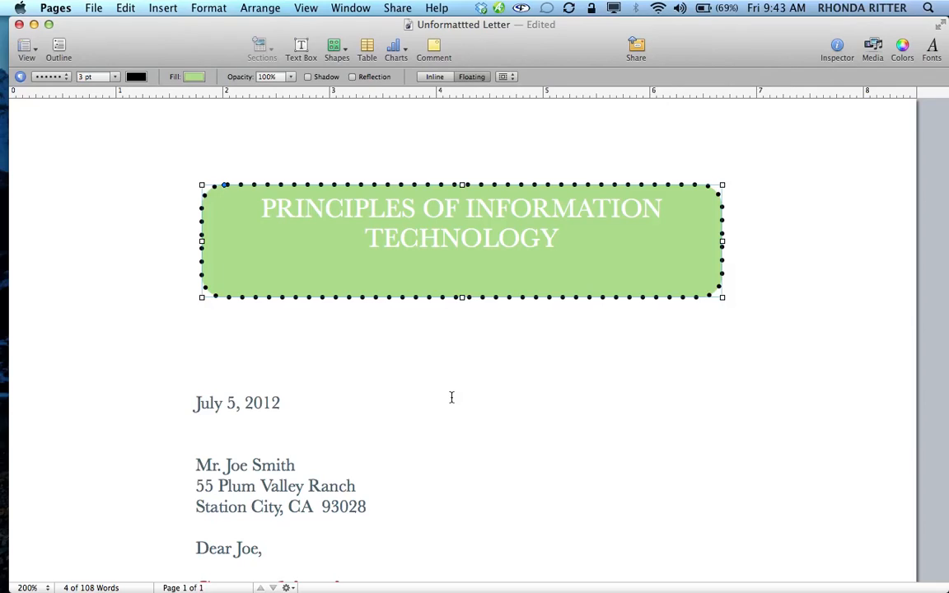
Save a version of the letter and close the document.
{"action": "left_click", "coordinate": [94, 8]}
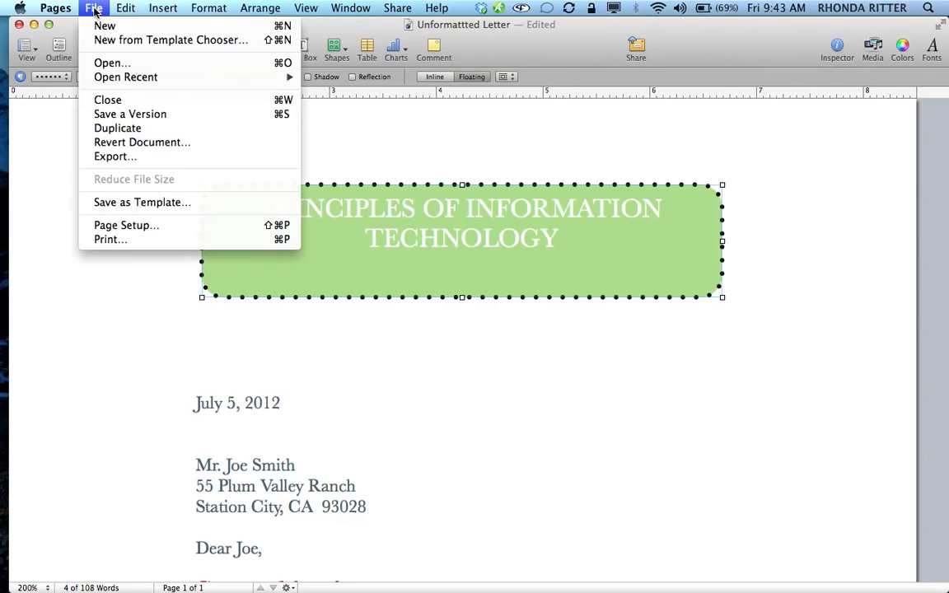
{"action": "left_click", "coordinate": [121, 115]}
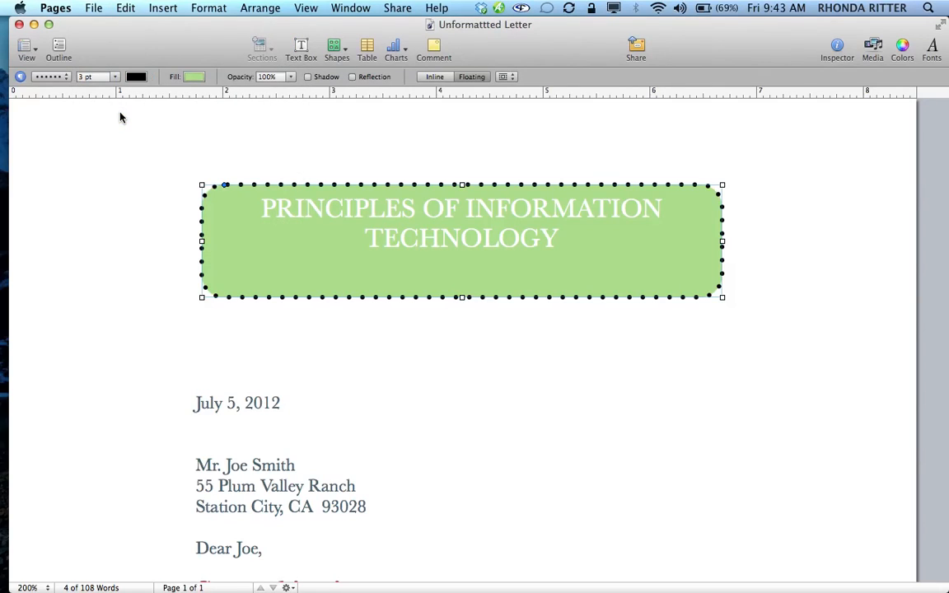
{"action": "left_click", "coordinate": [94, 9]}
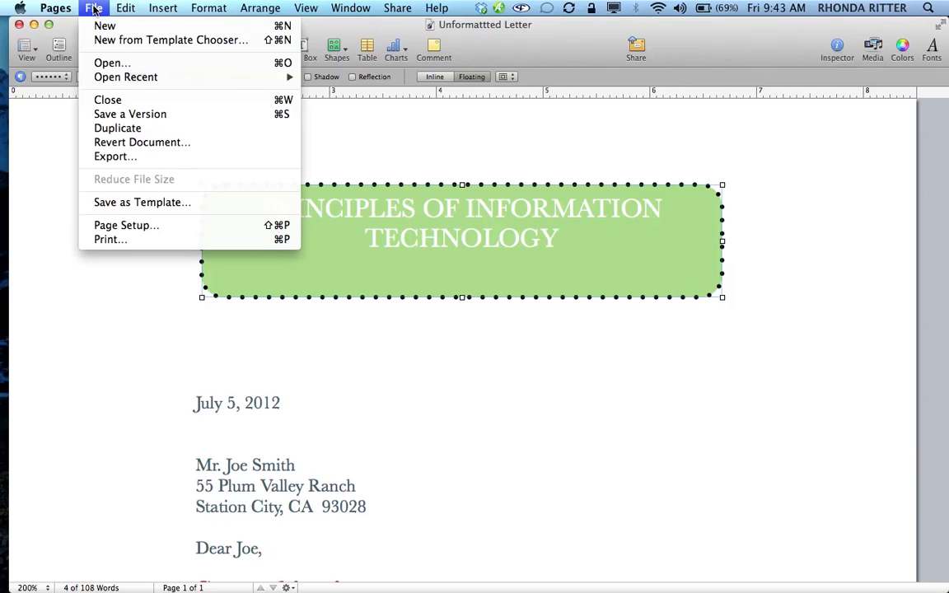
{"action": "left_click", "coordinate": [111, 108]}
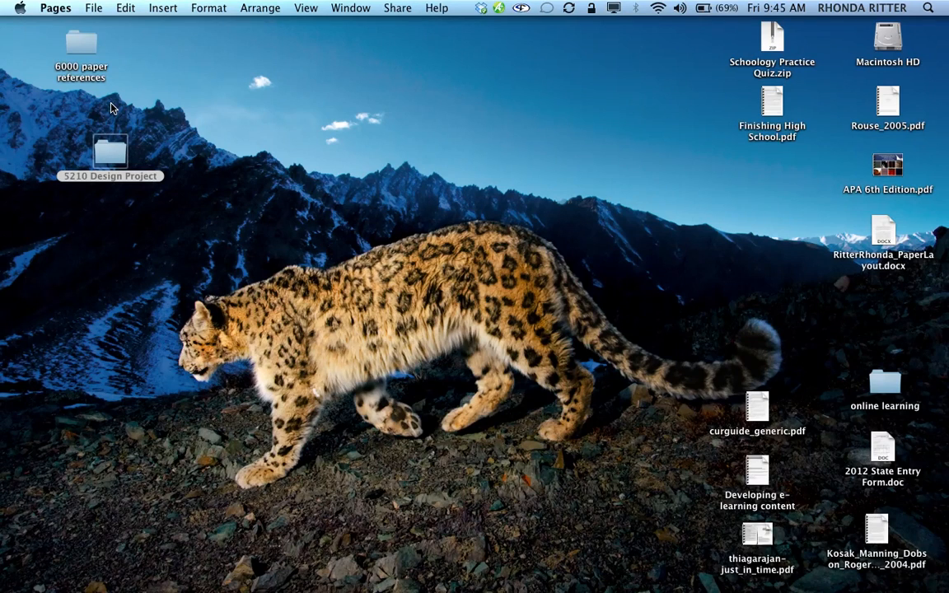